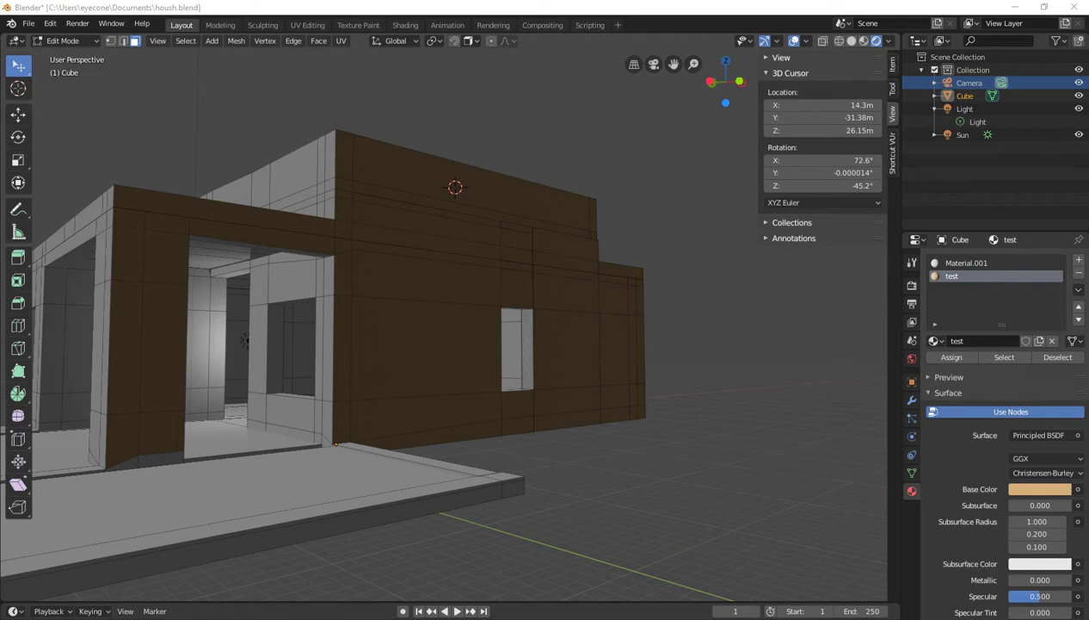
# Save the house file, then frame the selected corner vertex in vertex select mode.
pyautogui.hotkey('ctrl', 's')
pyautogui.press('1')
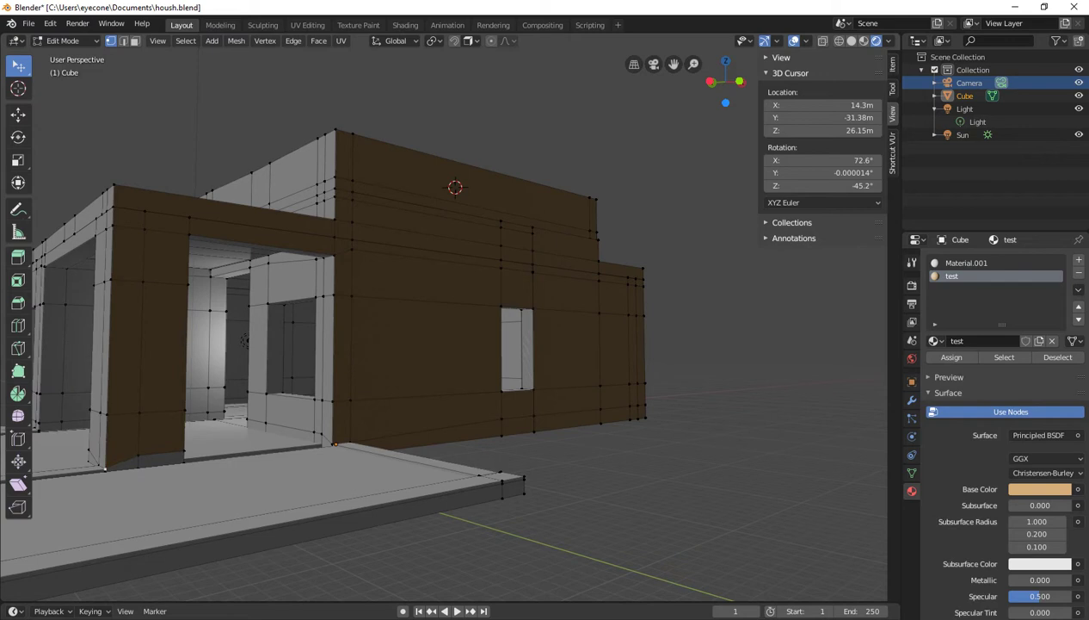
pyautogui.press('KP_Decimal')
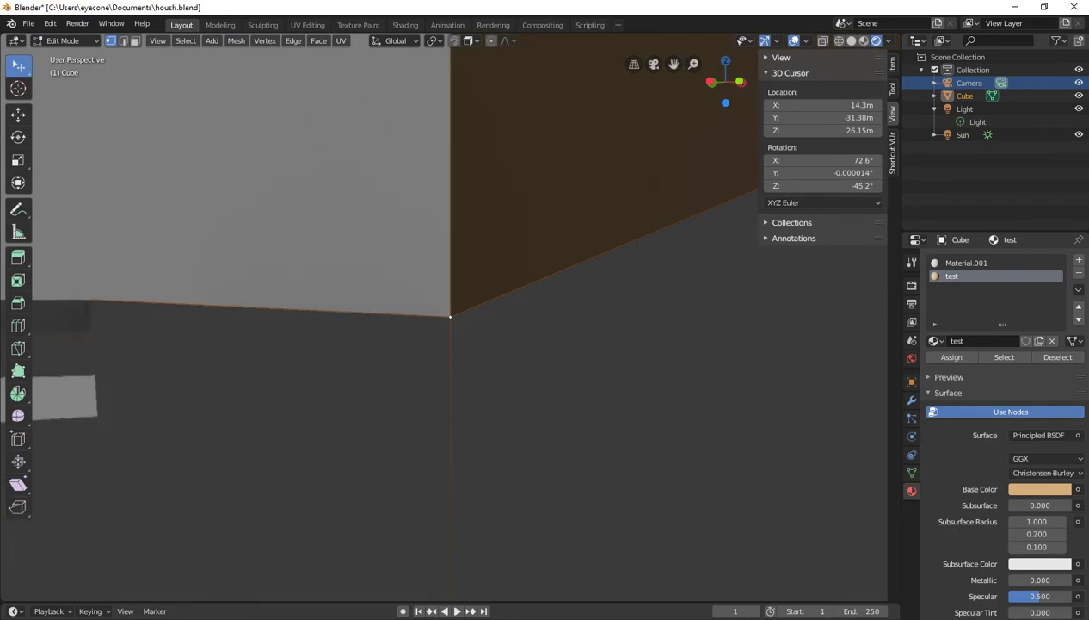
# Undo the last four mesh edits around the wall corner.
pyautogui.hotkey('ctrl', 'z')
pyautogui.hotkey('ctrl', 'z')
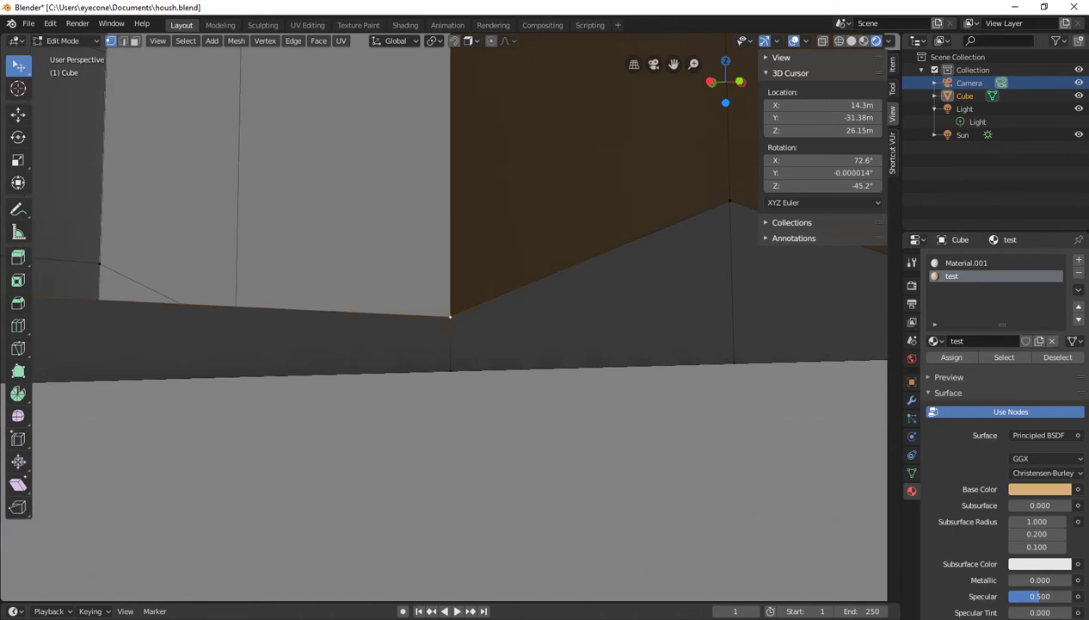
pyautogui.hotkey('ctrl', 'z')
pyautogui.hotkey('ctrl', 'z')
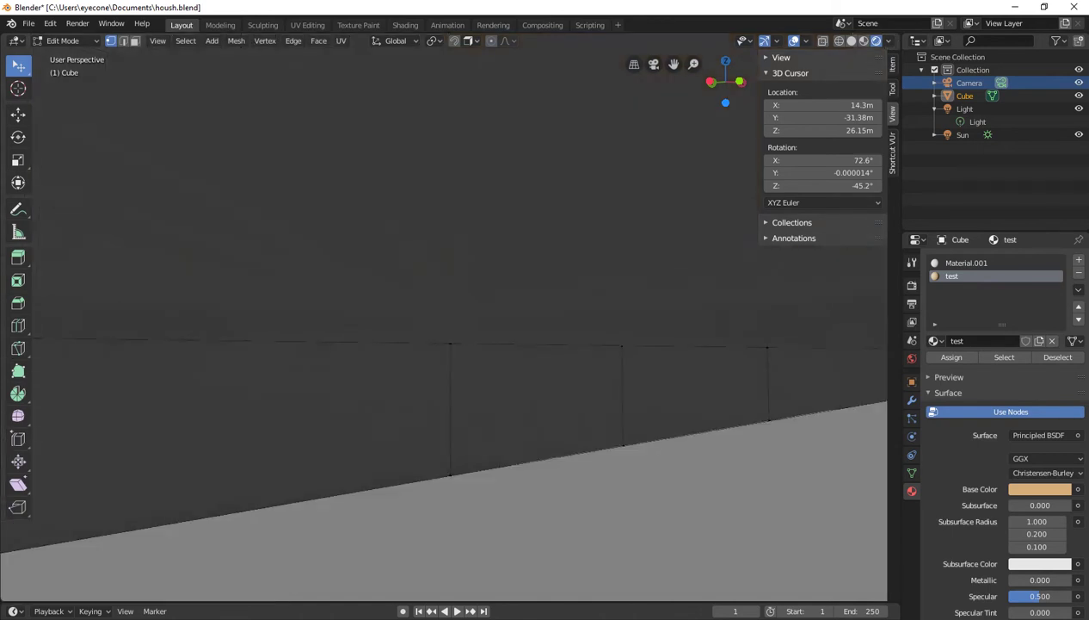
pyautogui.hotkey('ctrl', 'z')
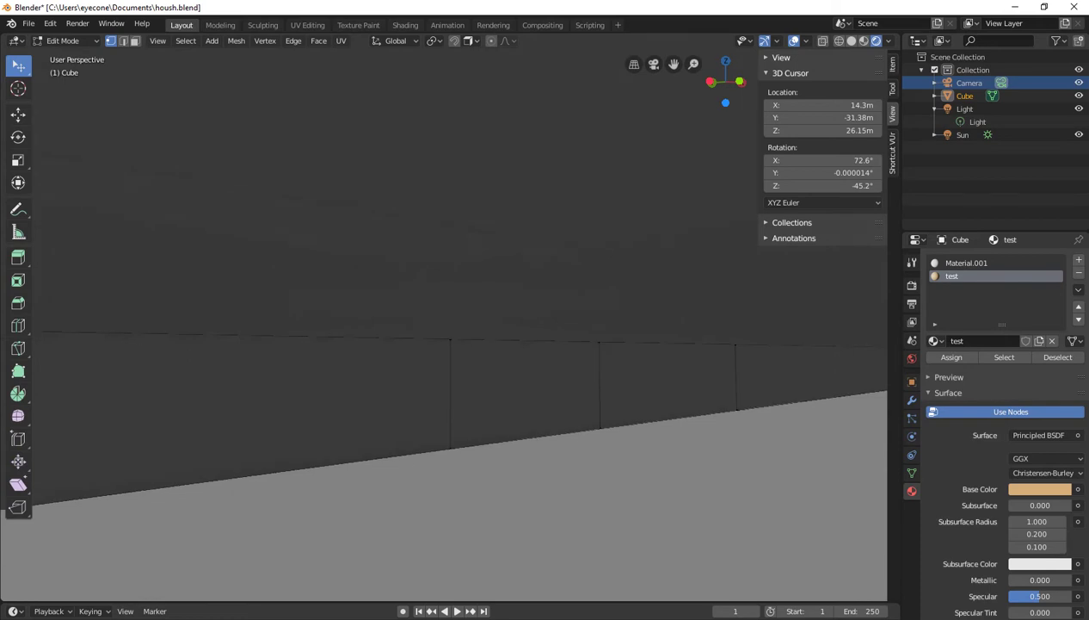
pyautogui.hotkey('ctrl', 'z')
pyautogui.hotkey('ctrl', 'z')
pyautogui.hotkey('ctrl', 'z')
pyautogui.hotkey('ctrl', 'z')
pyautogui.hotkey('ctrl', 'z')
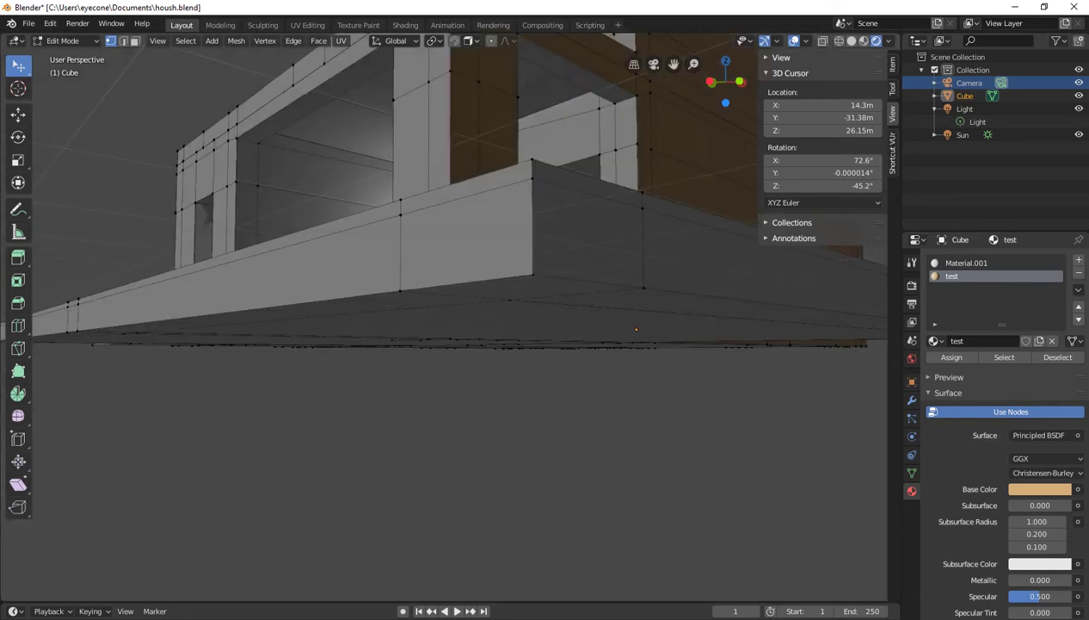
# Orbit and zoom in on the corner at the base of the brown front wall.
pyautogui.scroll(-5, 460, 309)
pyautogui.scroll(4, 448, 310)
pyautogui.moveTo(447, 309)
pyautogui.mouseDown(button='middle')
pyautogui.moveTo(447, 258)
pyautogui.moveTo(482, 249)
pyautogui.mouseUp(button='middle')
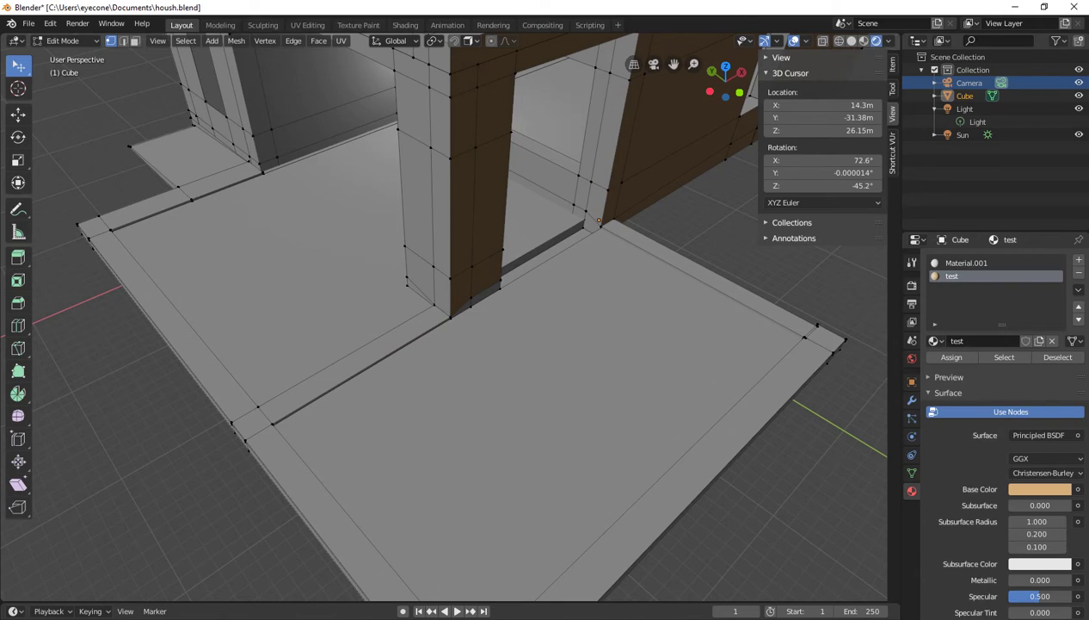
pyautogui.scroll(3, 450, 317)
pyautogui.scroll(3, 449, 317)
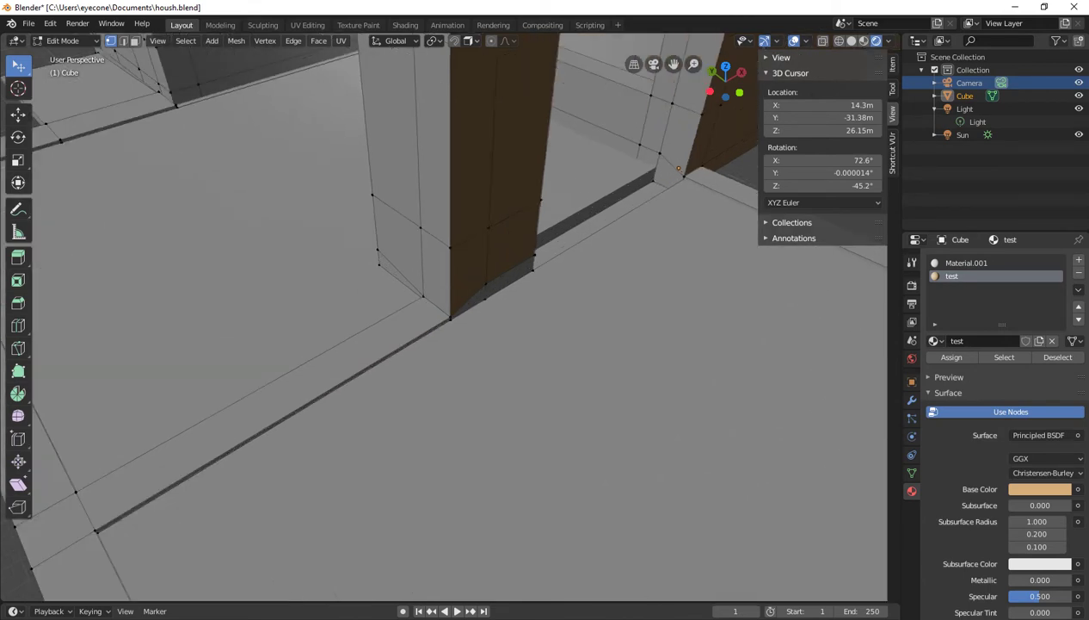
pyautogui.scroll(2, 450, 318)
pyautogui.scroll(2, 449, 319)
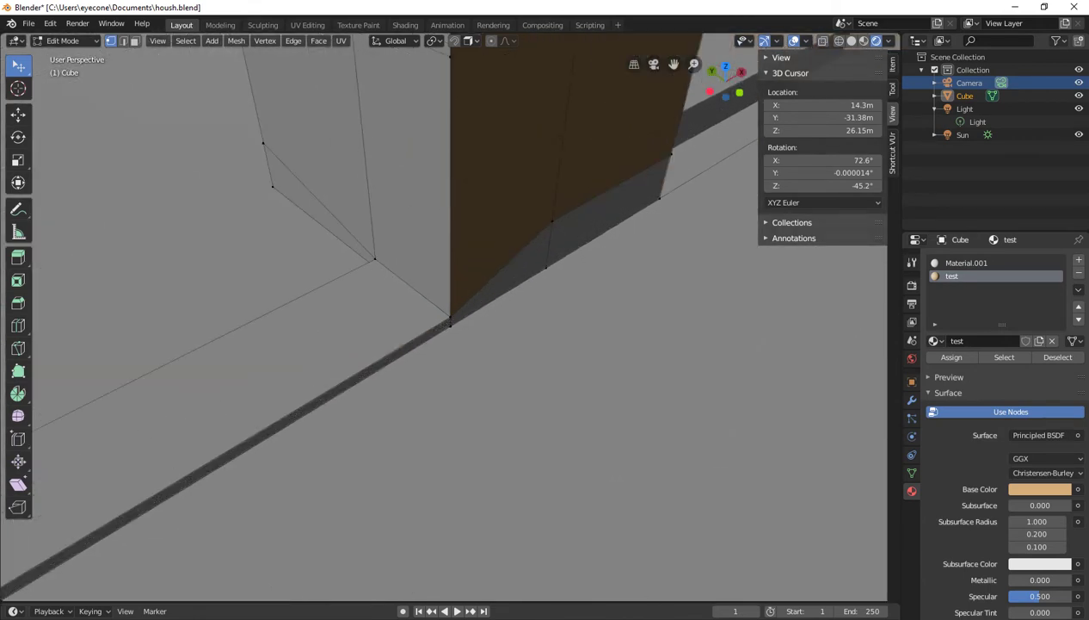
pyautogui.moveTo(449, 319); pyautogui.dragTo(469, 317, button='middle')
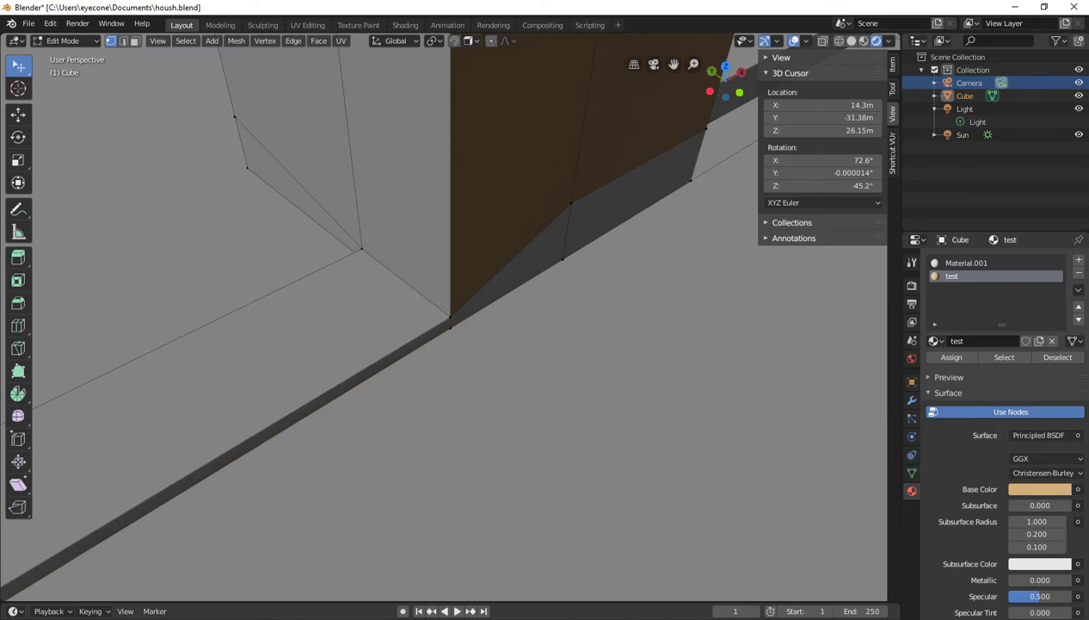
# Move the wall-base corner vertex about 0.39 m along Z, then deselect it.
pyautogui.click(449, 318)
pyautogui.press('g')
pyautogui.press('z')
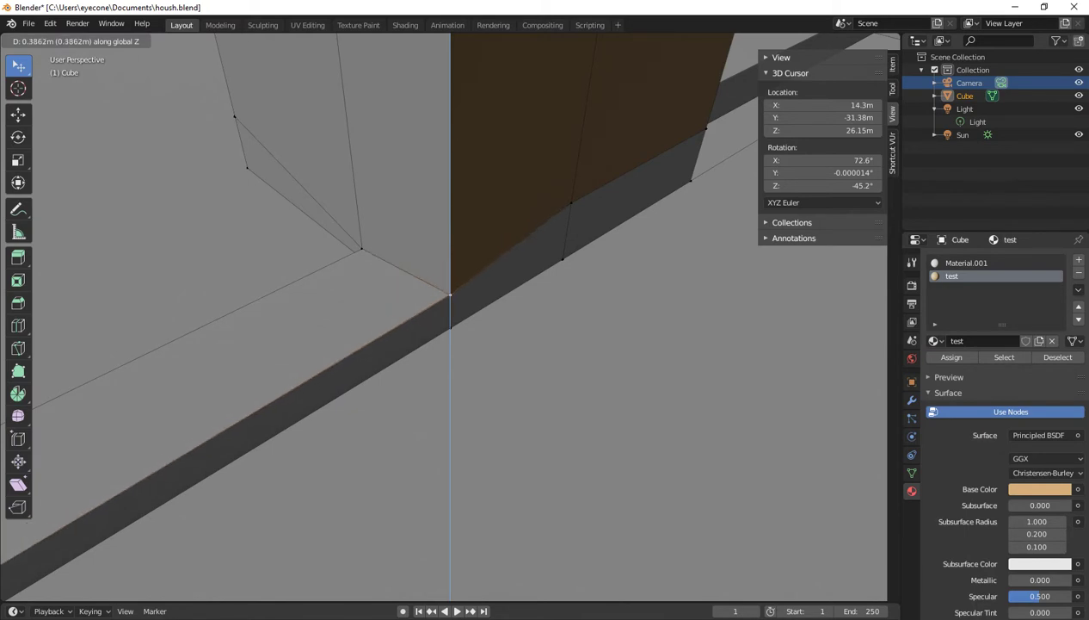
pyautogui.press('Return')
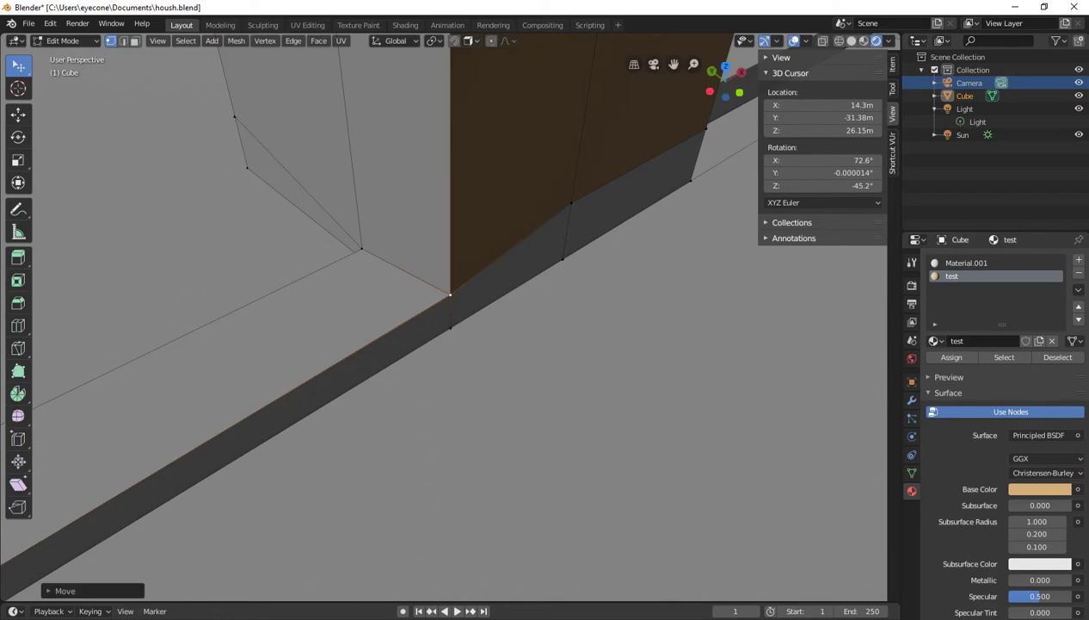
pyautogui.scroll(-2, 449, 297)
pyautogui.scroll(-1, 449, 302)
pyautogui.scroll(-1, 449, 302)
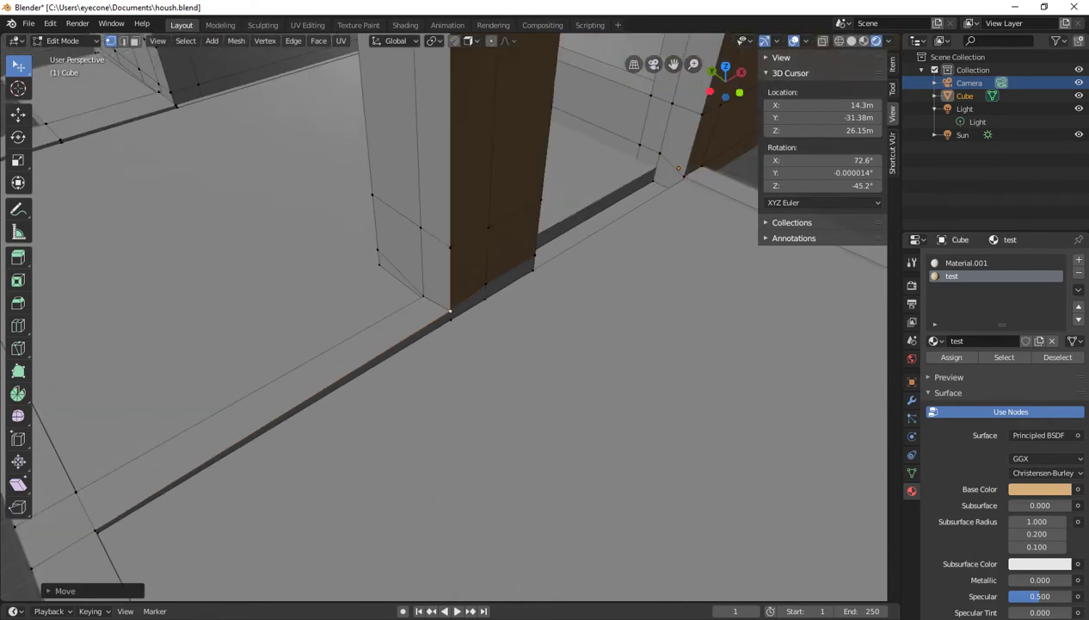
pyautogui.scroll(-1, 450, 301)
pyautogui.scroll(-2, 449, 302)
pyautogui.scroll(-2, 449, 314)
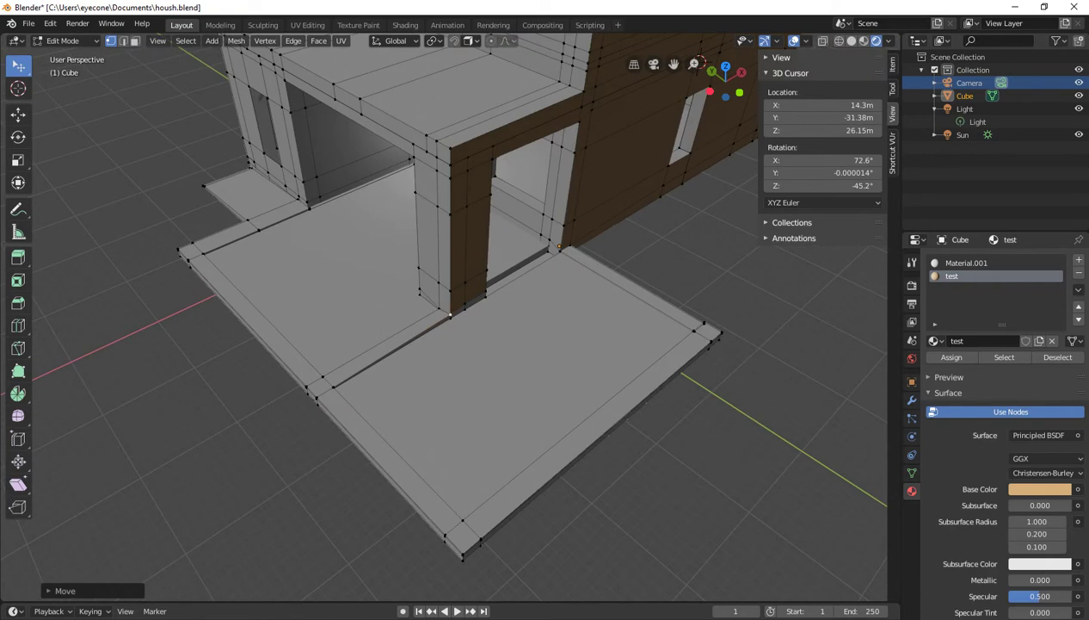
pyautogui.hotkey('alt', 'a')
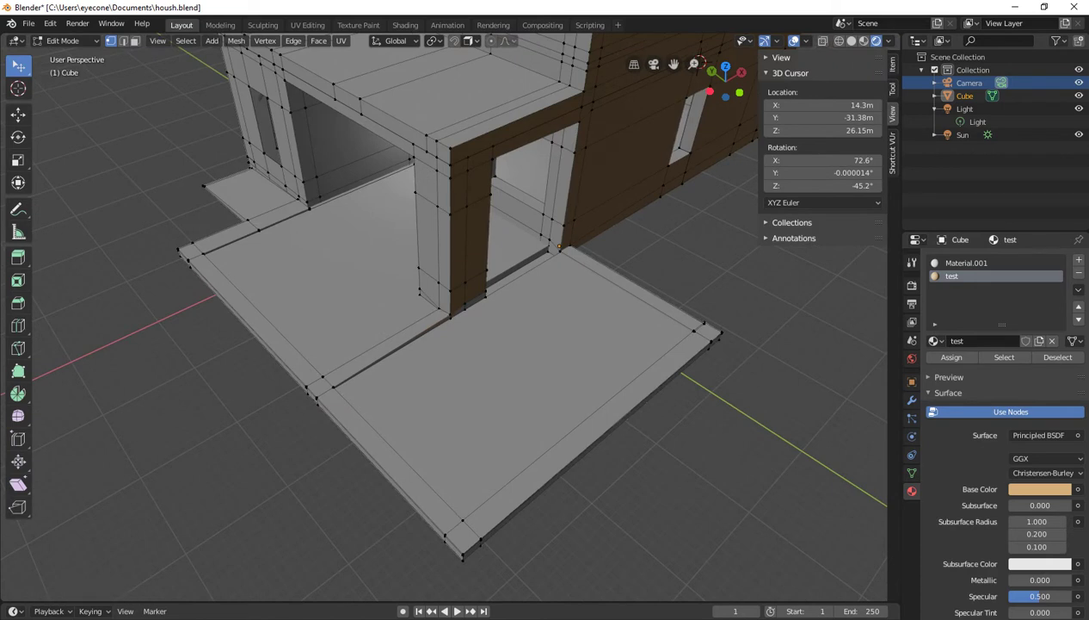
# Return to Object Mode and orbit around the house to view its front and side.
pyautogui.press('Tab')
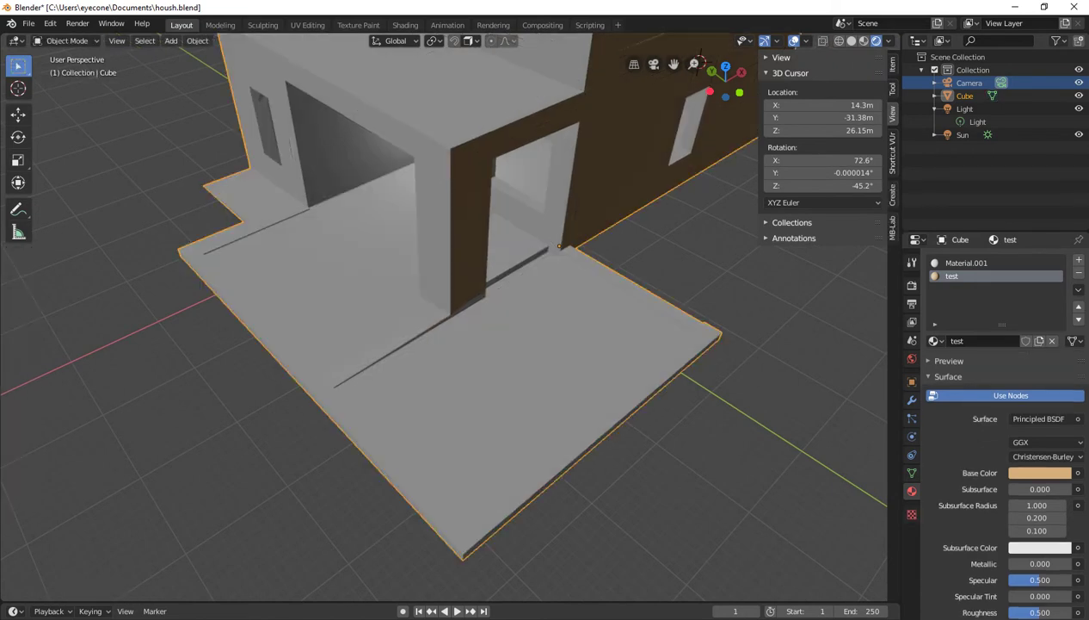
pyautogui.moveTo(448, 344); pyautogui.dragTo(516, 353, button='middle')
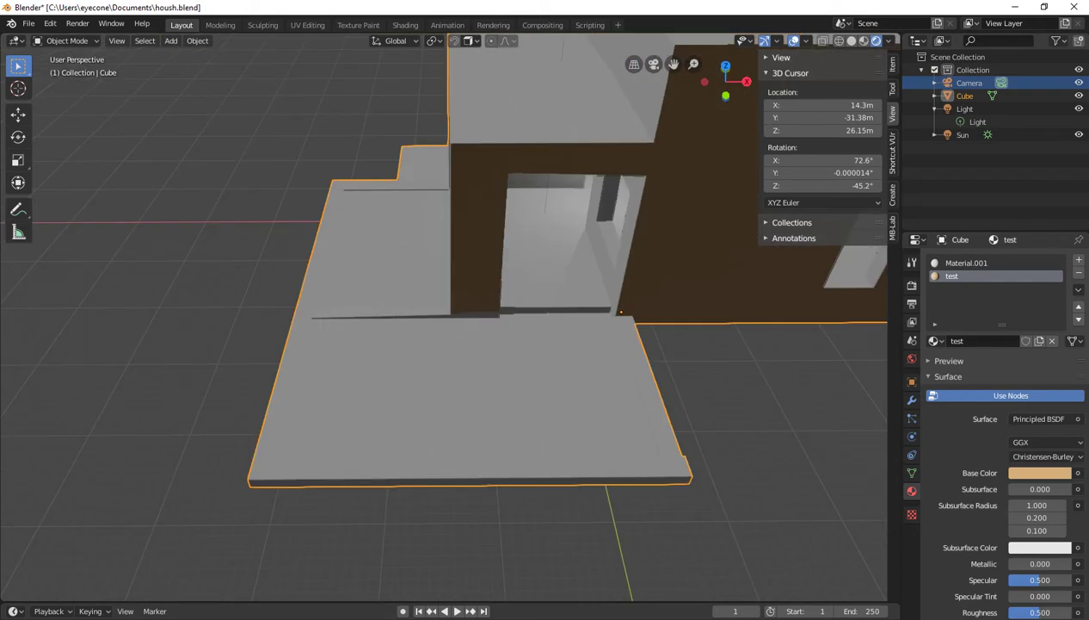
pyautogui.scroll(-3, 625, 323)
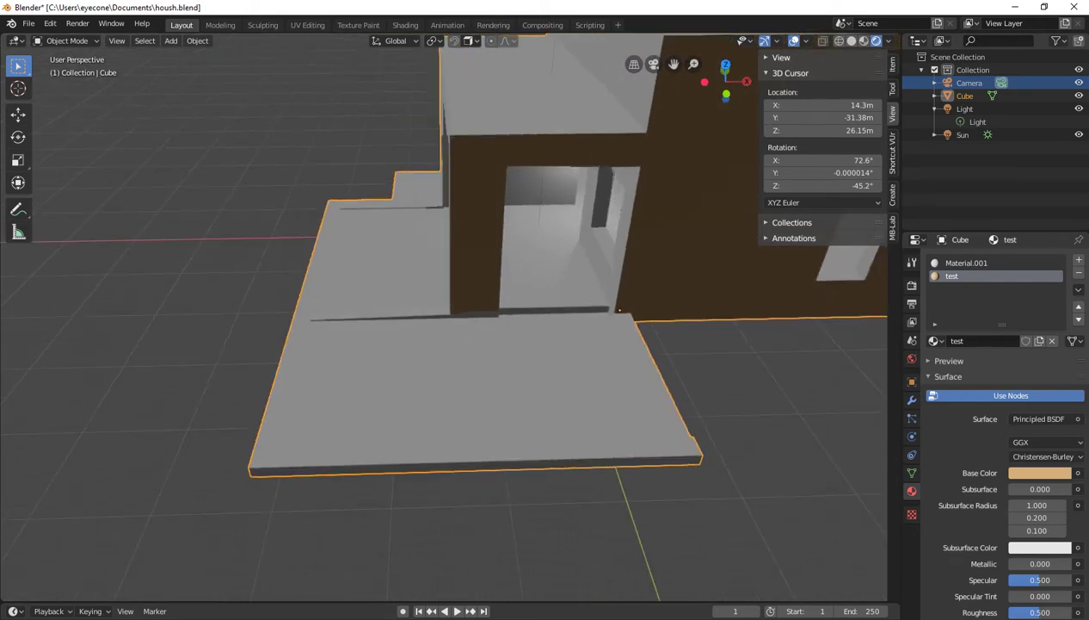
pyautogui.moveTo(625, 324); pyautogui.dragTo(126, 379, button='middle')
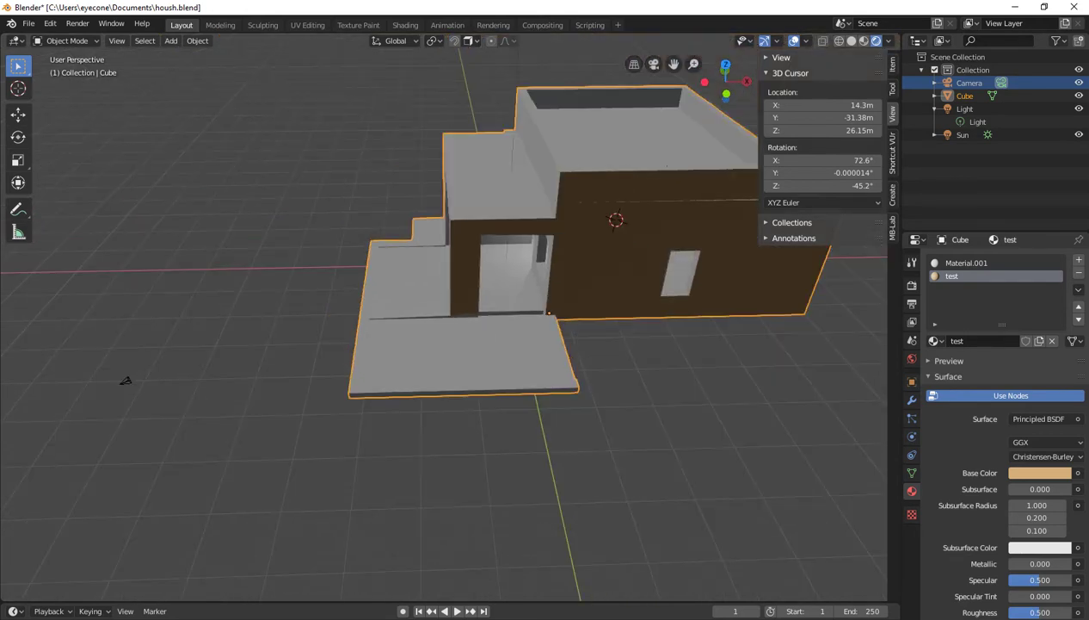
pyautogui.moveTo(125, 379)
pyautogui.mouseDown(button='middle')
pyautogui.moveTo(347, 372)
pyautogui.moveTo(463, 401)
pyautogui.mouseUp(button='middle')
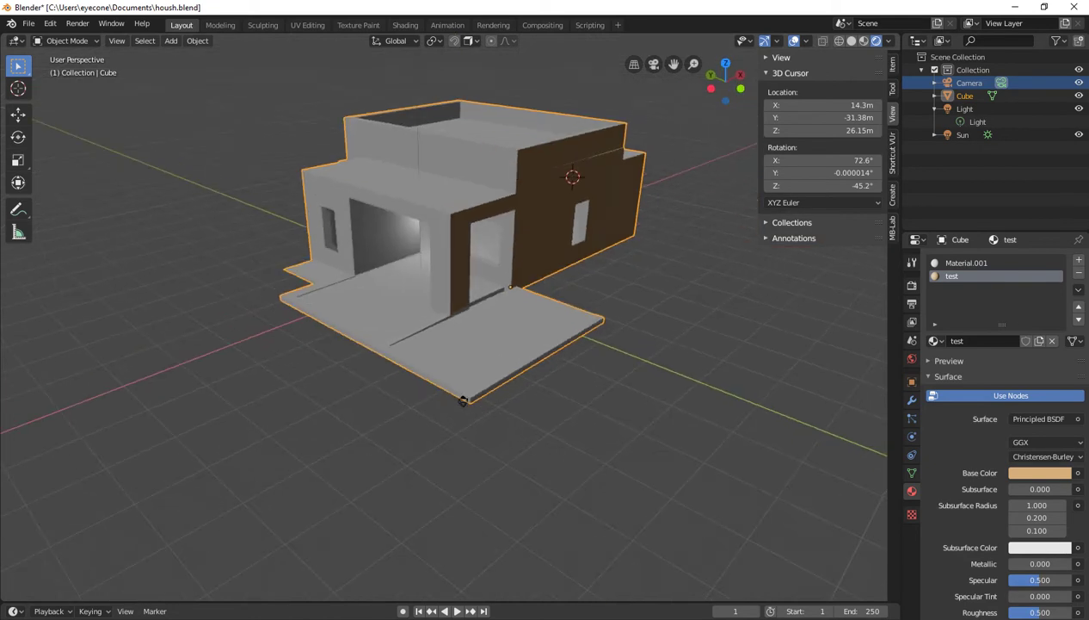
pyautogui.scroll(2, 463, 401)
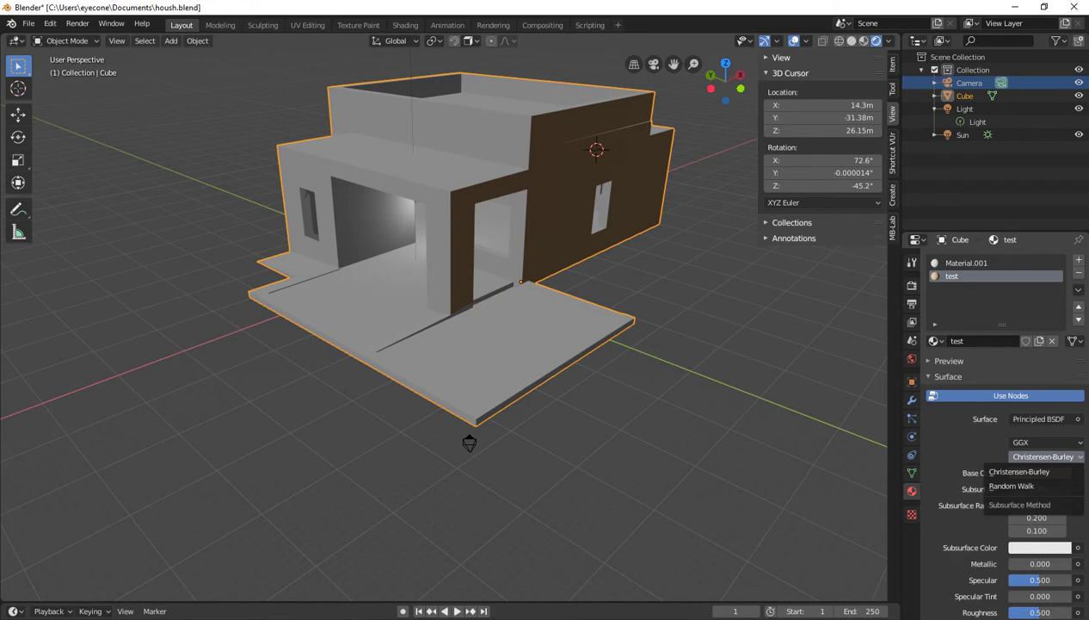
# Raise the 'test' material's base colour value from 0.840 to 0.927 for a lighter tan.
pyautogui.click(1040, 472)
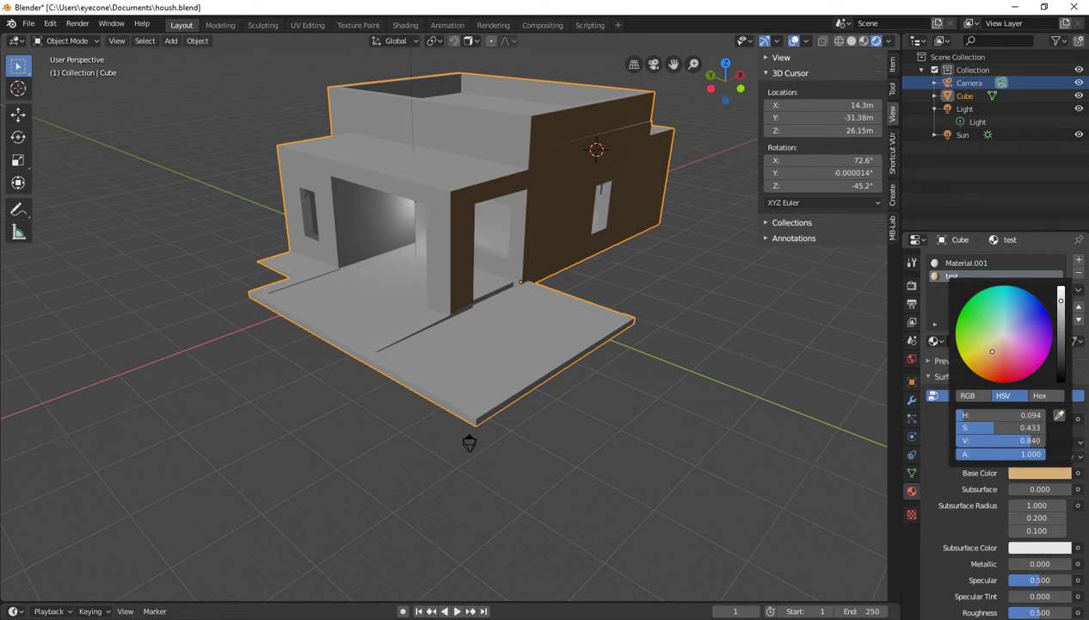
pyautogui.moveTo(1029, 440); pyautogui.dragTo(1041, 440)
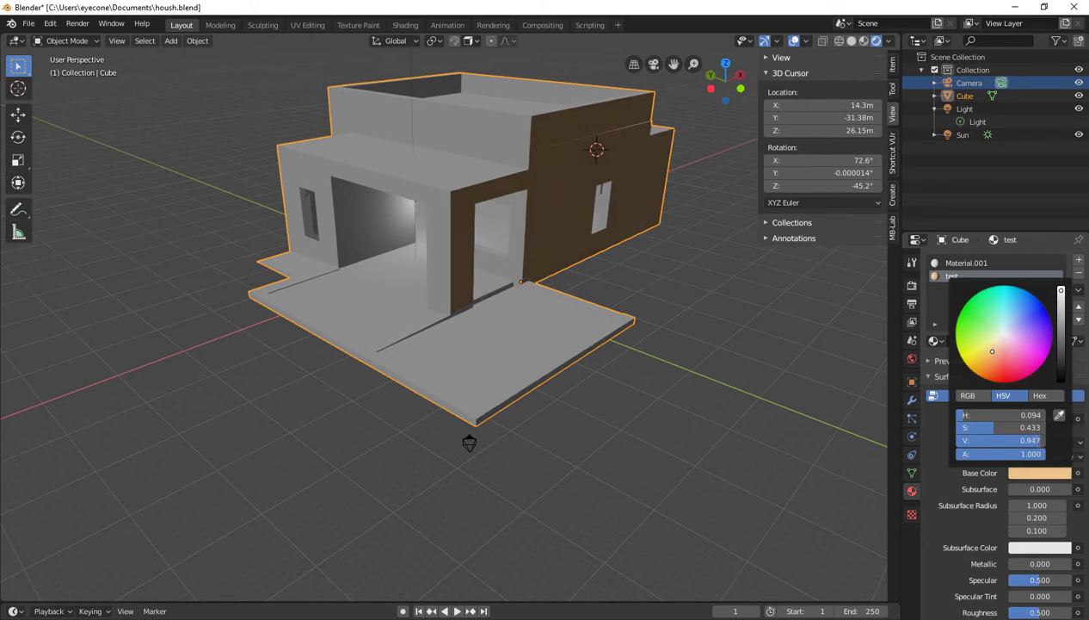
pyautogui.click(469, 443)
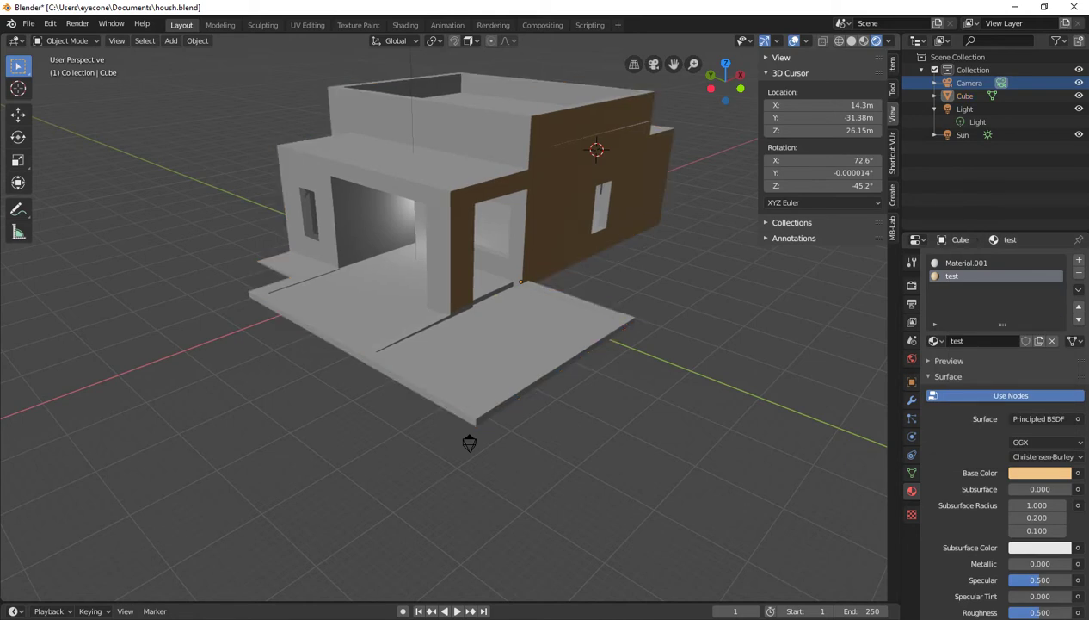
# Reselect the house and centre the view on it from a lower angle.
pyautogui.hotkey('ctrl', 'z')
pyautogui.press('KP_Decimal')
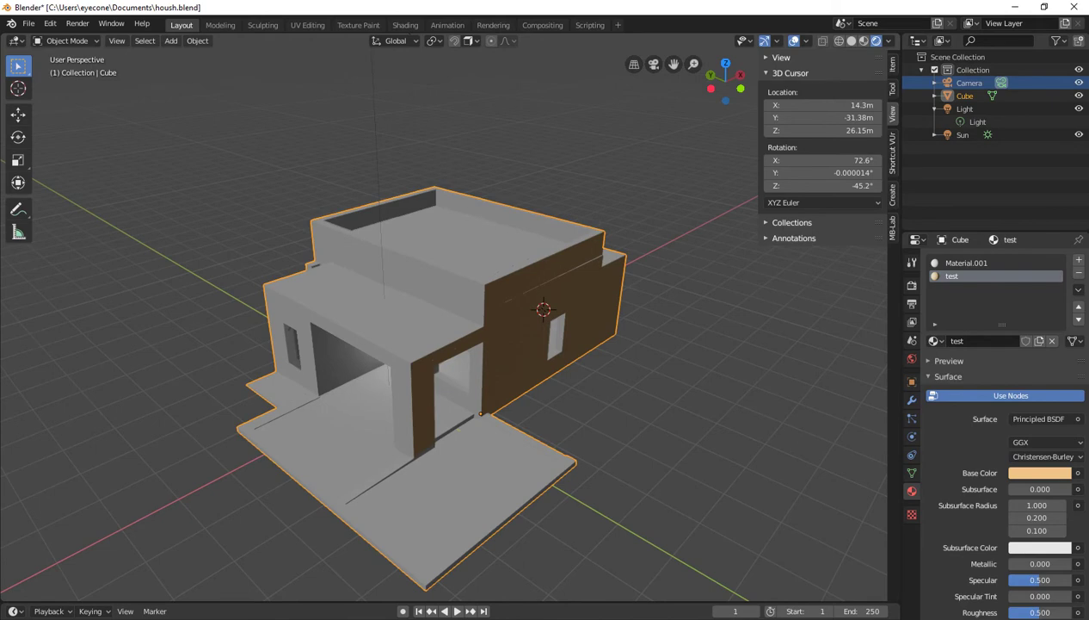
pyautogui.moveTo(345, 550); pyautogui.dragTo(341, 492, button='middle')
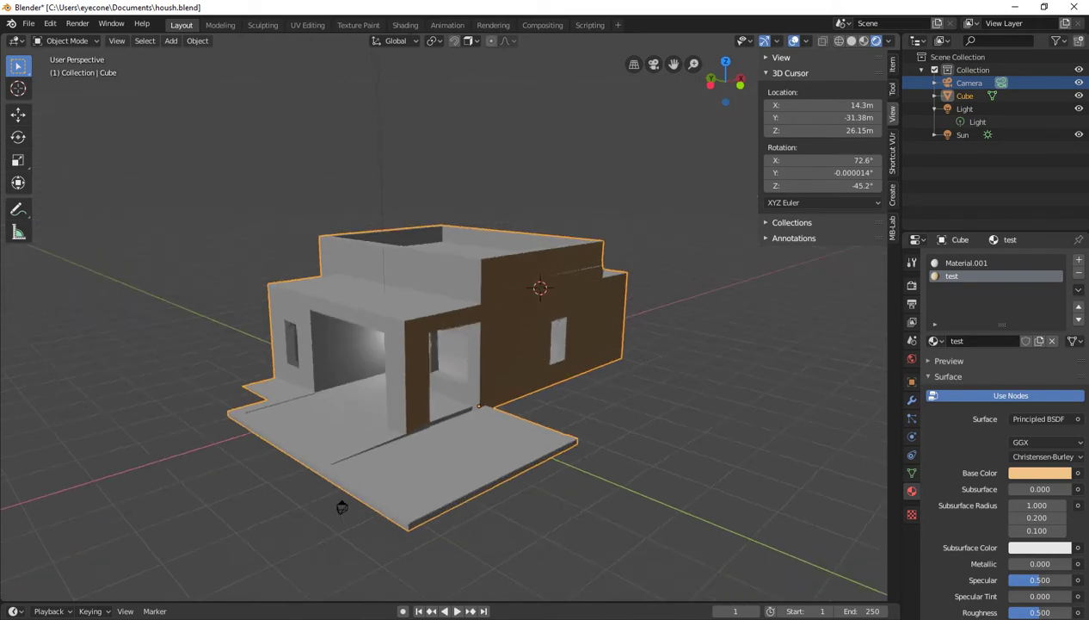
pyautogui.scroll(2, 341, 492)
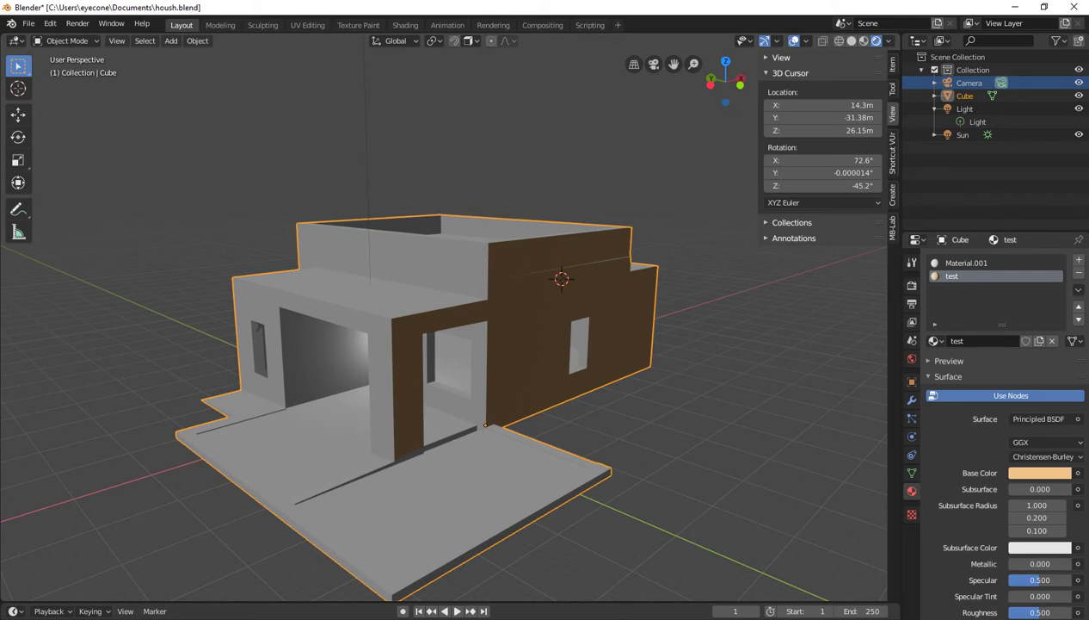
pyautogui.scroll(1, 444, 319)
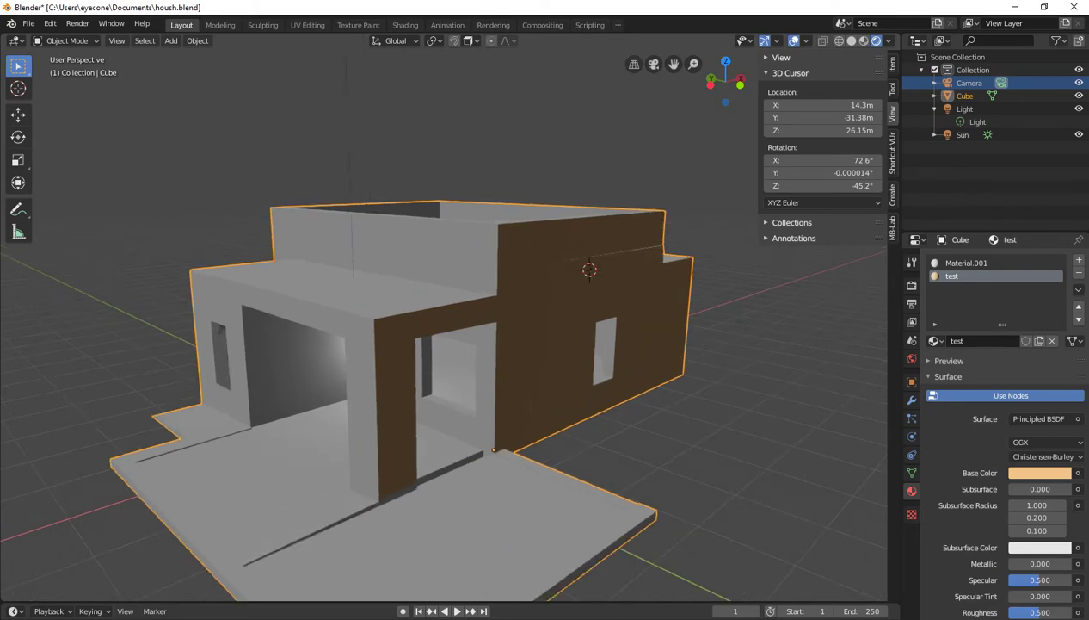
pyautogui.moveTo(444, 319); pyautogui.dragTo(458, 314, button='middle')
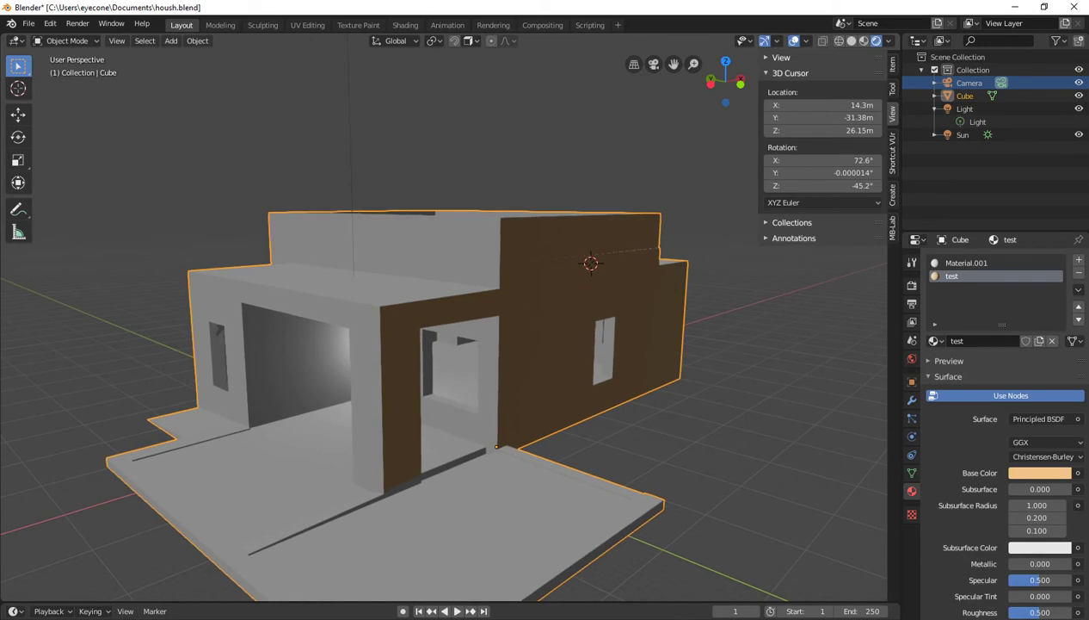
# Select the whole house Cube and enter Edit Mode.
pyautogui.hotkey('alt', 'a')
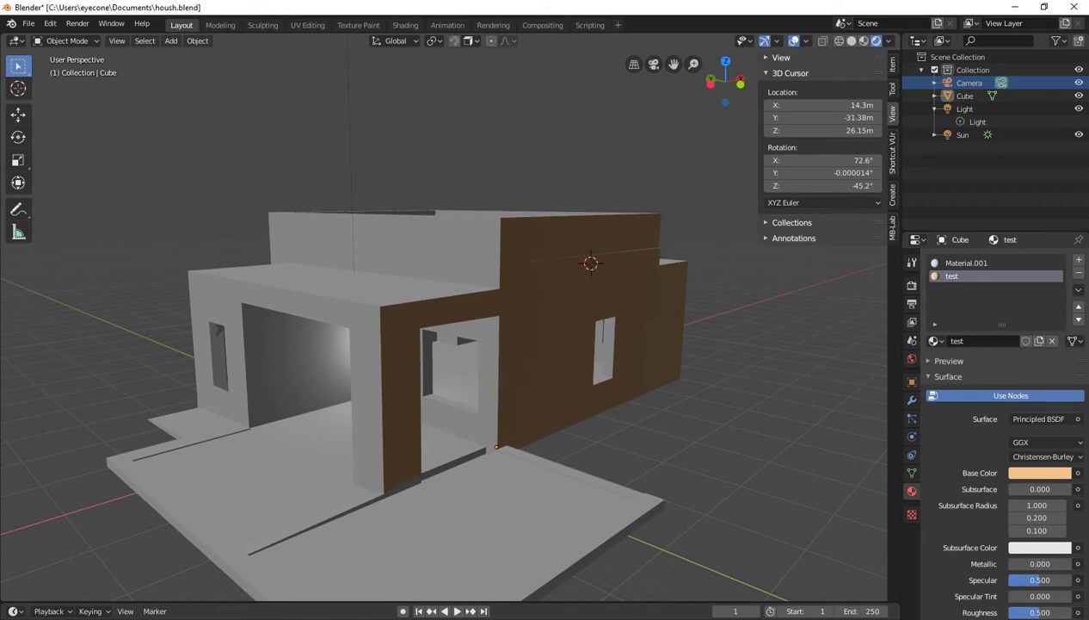
pyautogui.scroll(1, 444, 327)
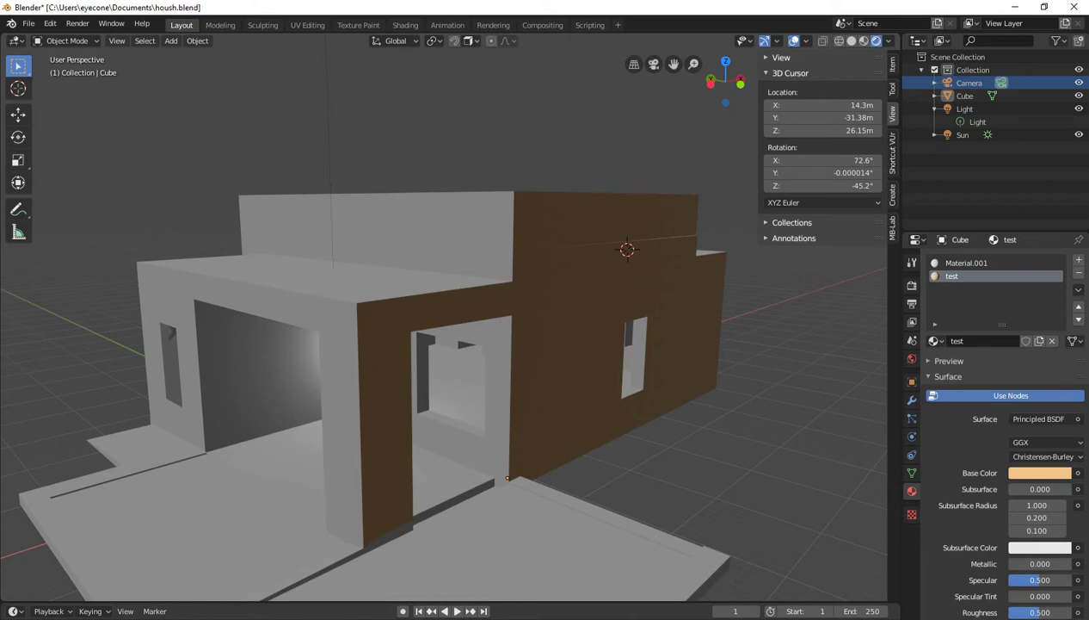
pyautogui.press('a')
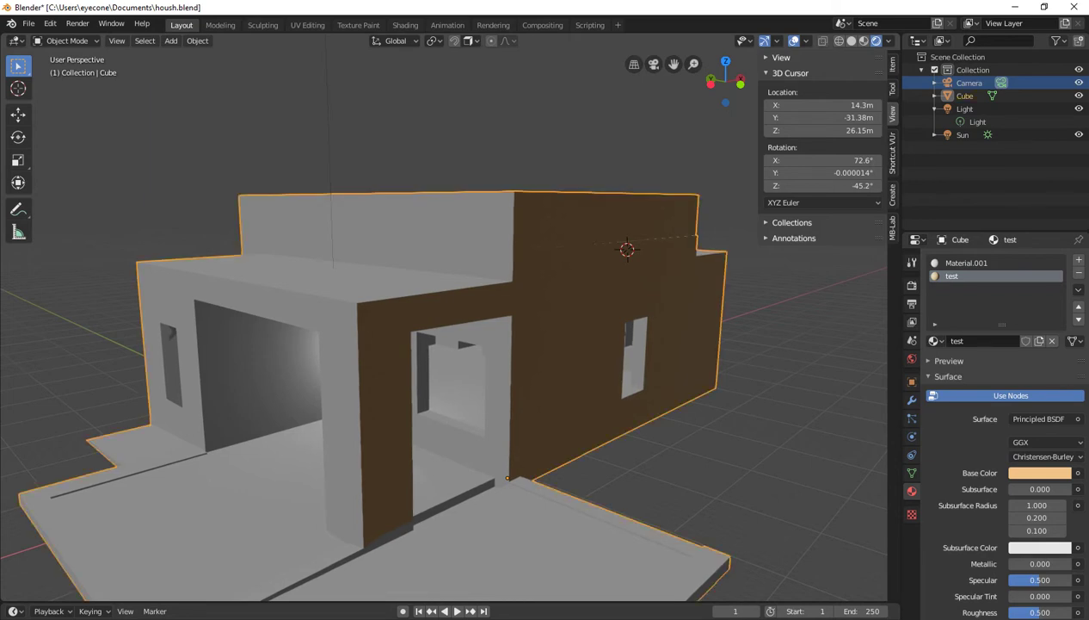
pyautogui.hotkey('alt', 'a')
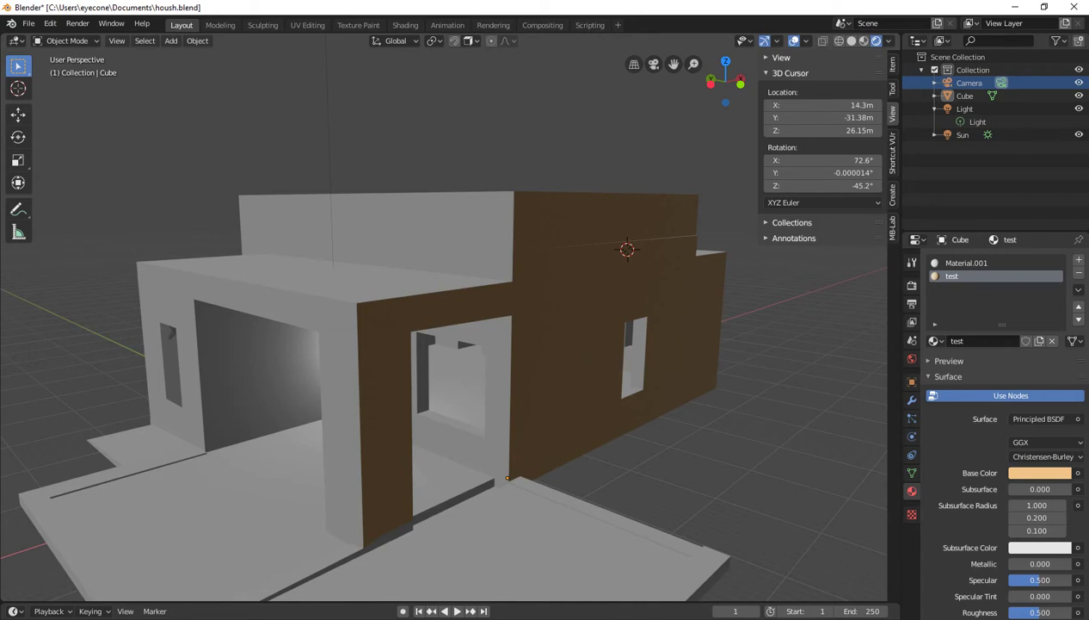
pyautogui.press('a')
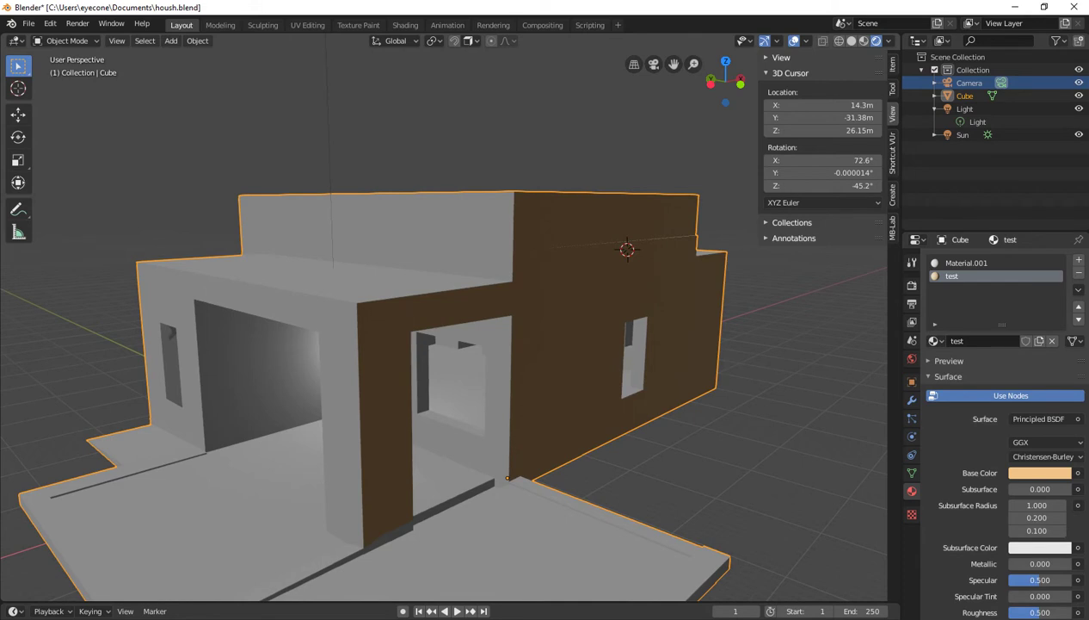
pyautogui.press('Tab')
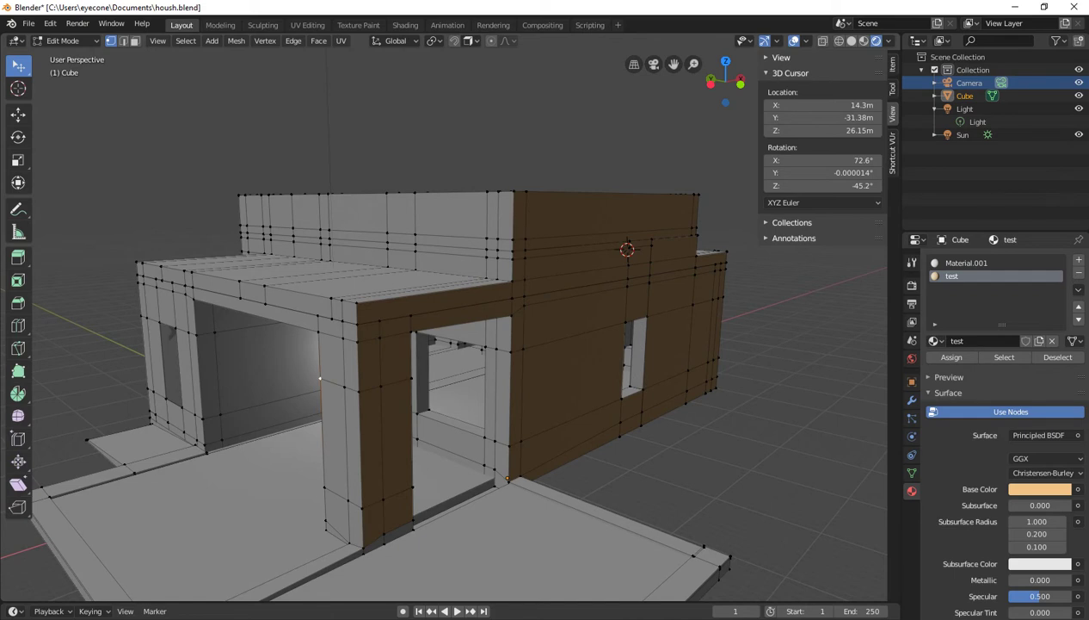
# In face select mode, select all faces of the left door pillar.
pyautogui.press('3')
pyautogui.click(334, 438)
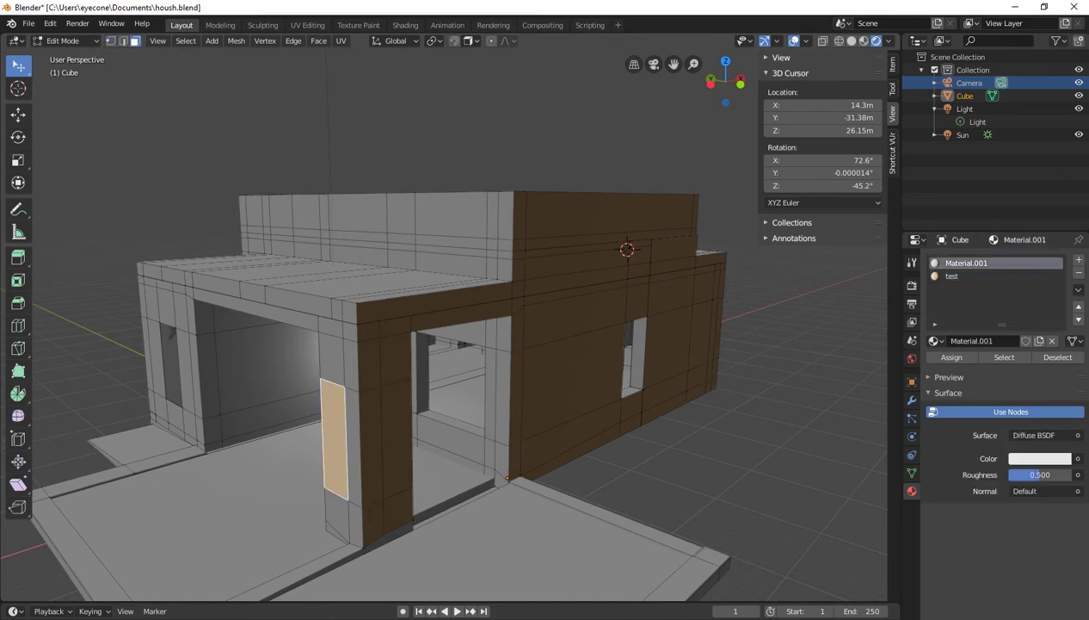
pyautogui.keyDown('shift'); pyautogui.click(332, 357); pyautogui.keyUp('shift')
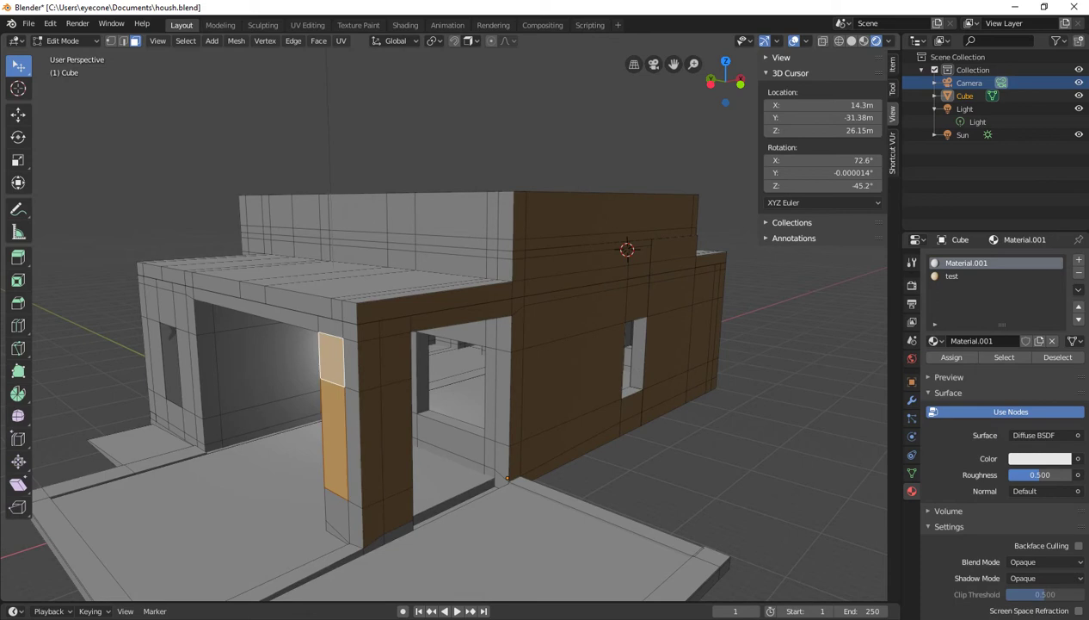
pyautogui.keyDown('shift'); pyautogui.click(351, 363); pyautogui.keyUp('shift')
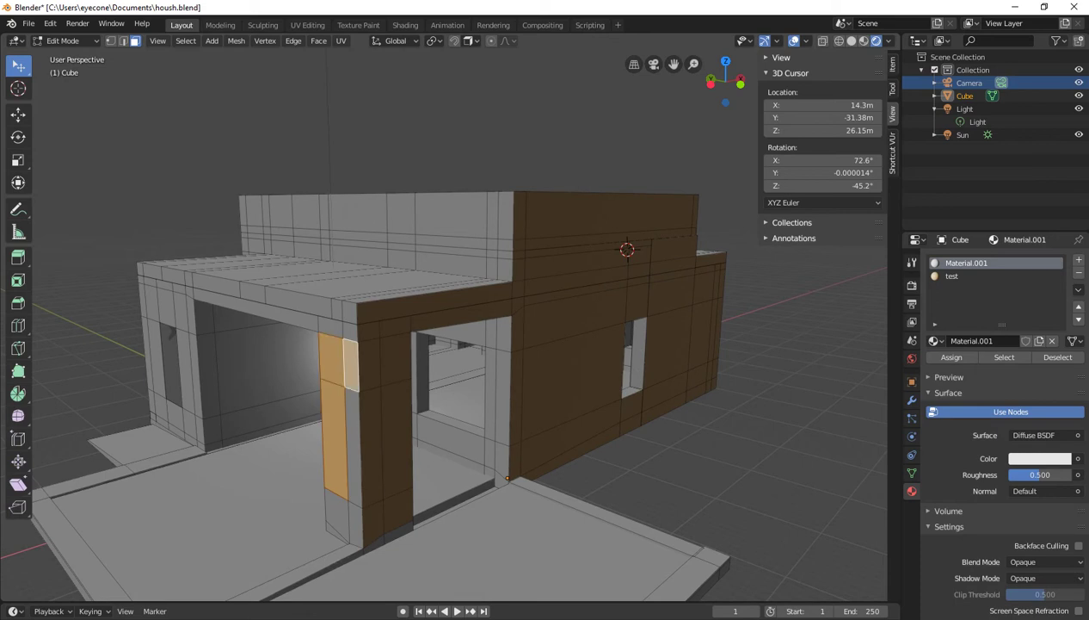
pyautogui.keyDown('shift'); pyautogui.click(352, 445); pyautogui.keyUp('shift')
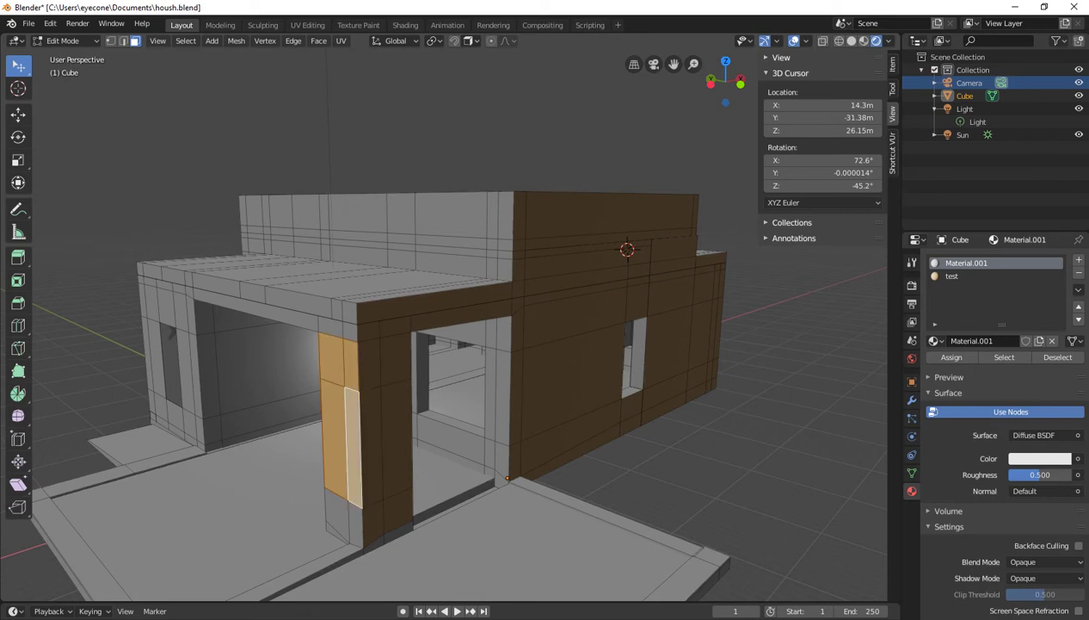
pyautogui.keyDown('shift'); pyautogui.click(355, 523); pyautogui.keyUp('shift')
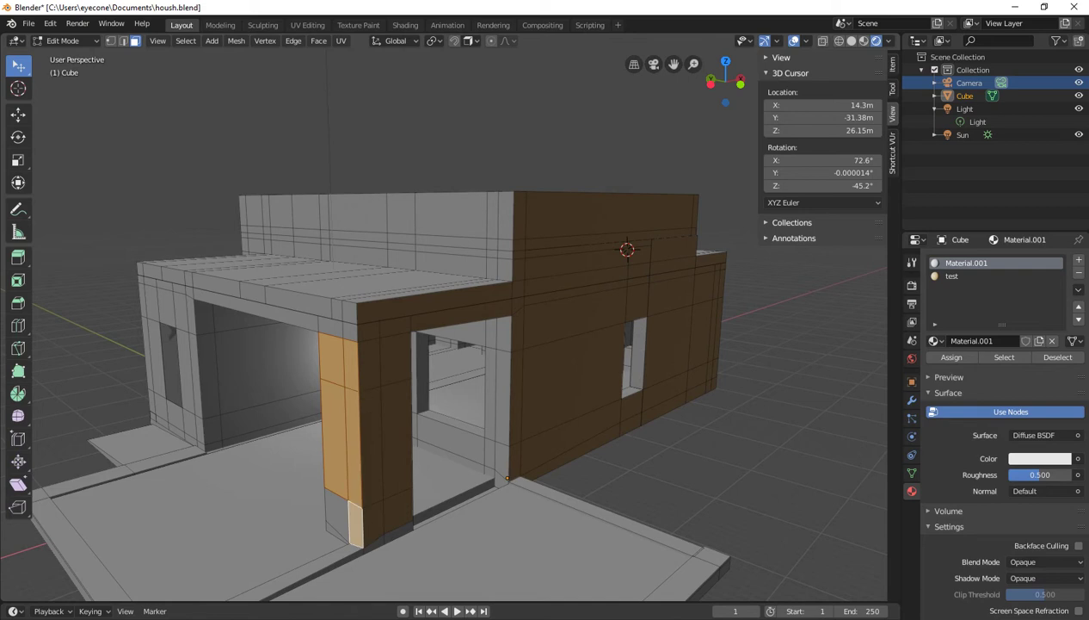
pyautogui.keyDown('shift'); pyautogui.click(336, 514); pyautogui.keyUp('shift')
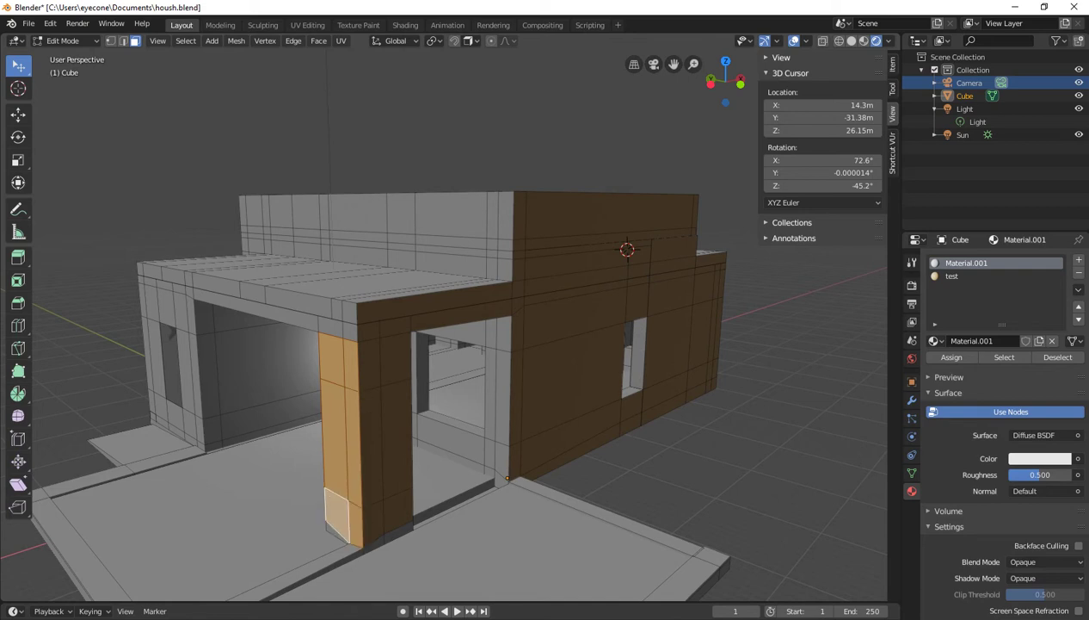
pyautogui.keyDown('shift'); pyautogui.click(334, 531); pyautogui.keyUp('shift')
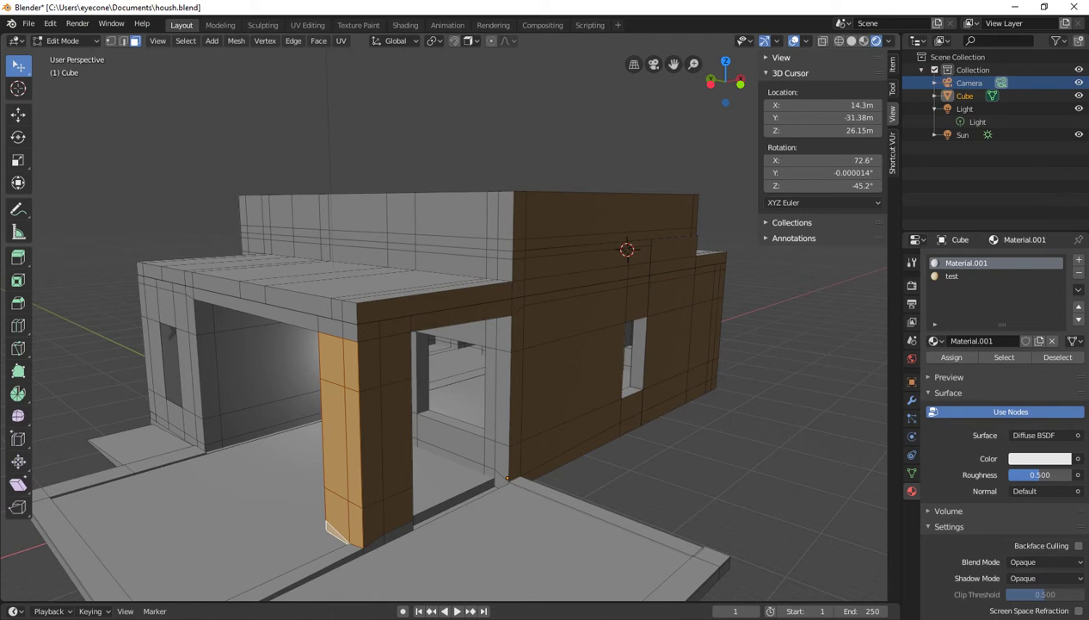
pyautogui.keyDown('shift'); pyautogui.click(348, 332); pyautogui.keyUp('shift')
pyautogui.keyDown('shift'); pyautogui.click(330, 328); pyautogui.keyUp('shift')
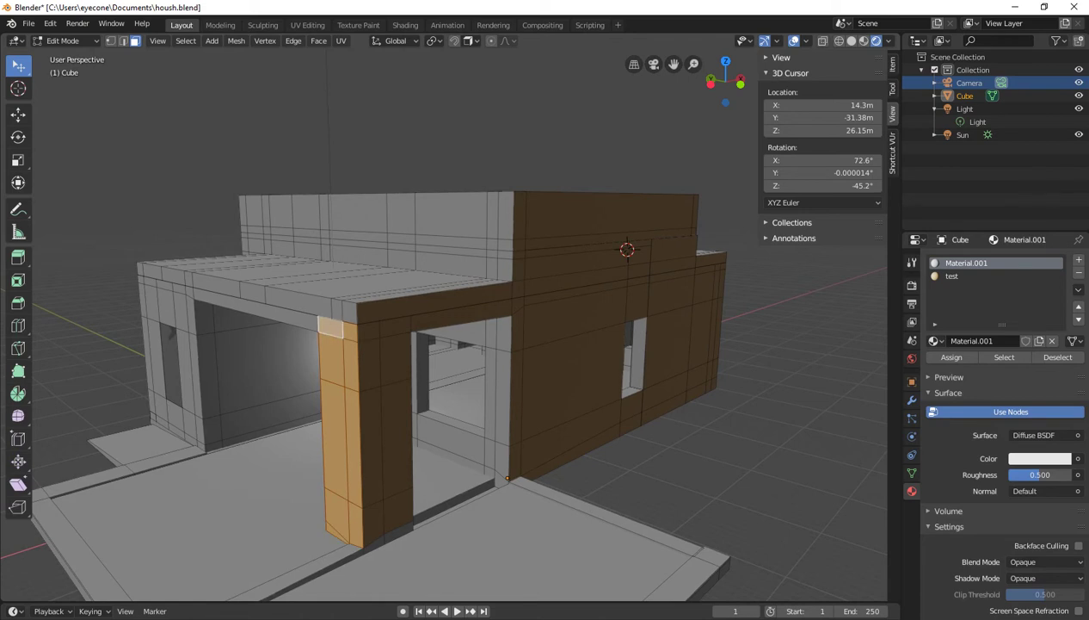
pyautogui.keyDown('shift'); pyautogui.click(348, 311); pyautogui.keyUp('shift')
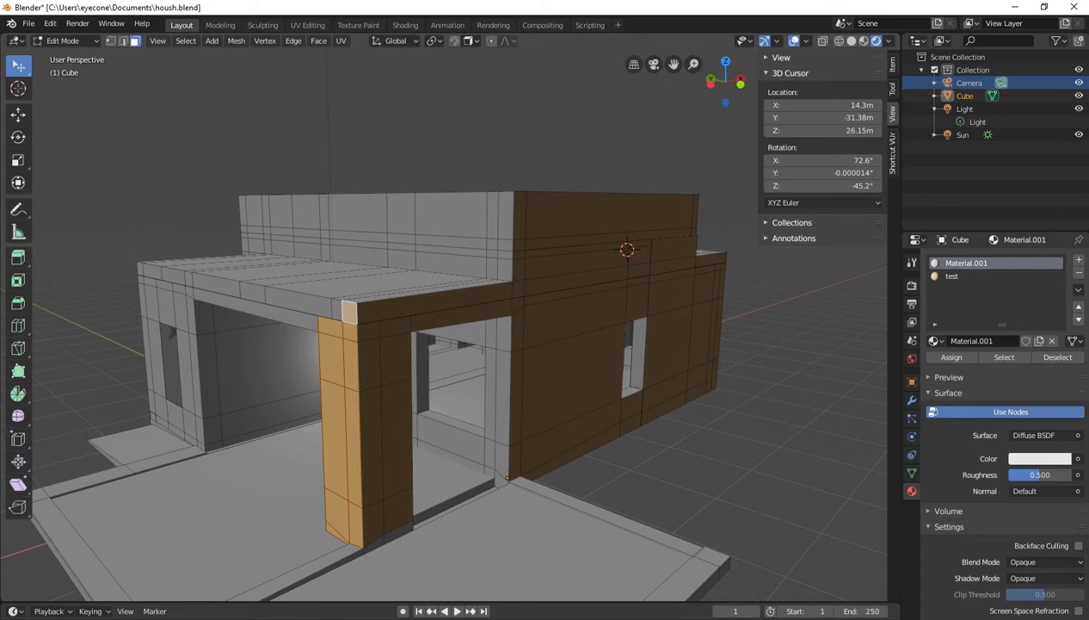
pyautogui.keyDown('shift'); pyautogui.click(351, 361); pyautogui.keyUp('shift')
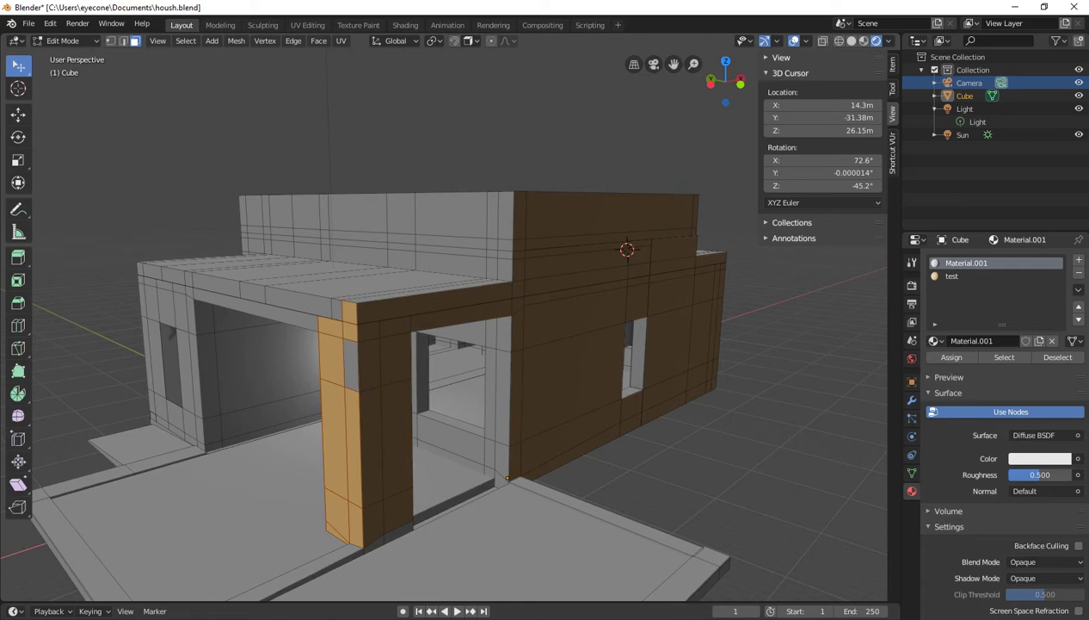
pyautogui.hotkey('ctrl', 'z')
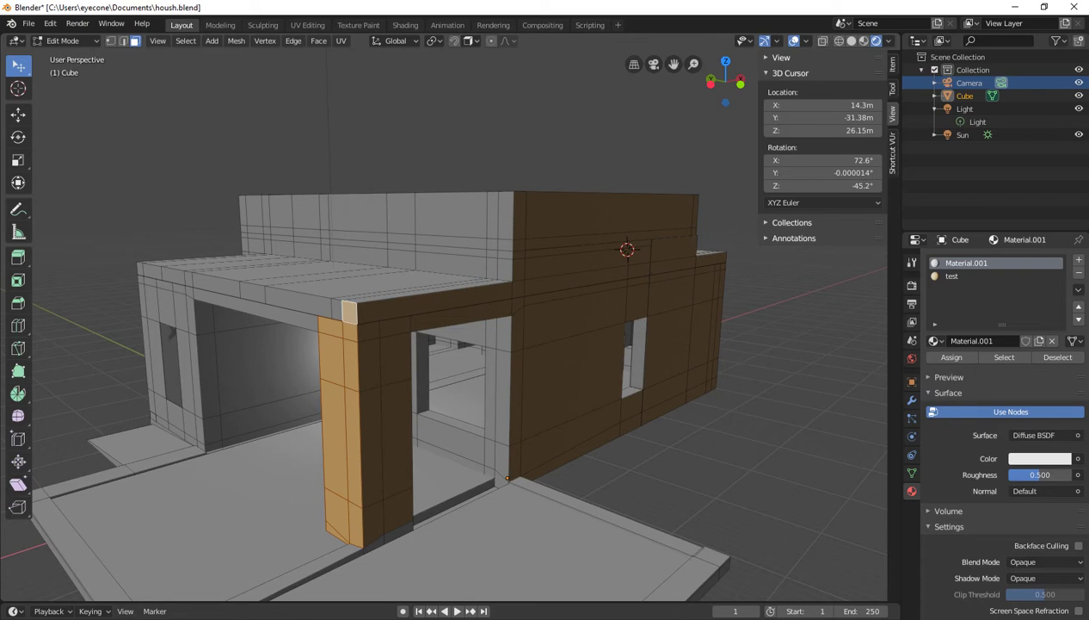
# Add the roof-edge and underside faces above the garage opening to the selection.
pyautogui.keyDown('shift'); pyautogui.click(297, 303); pyautogui.keyUp('shift')
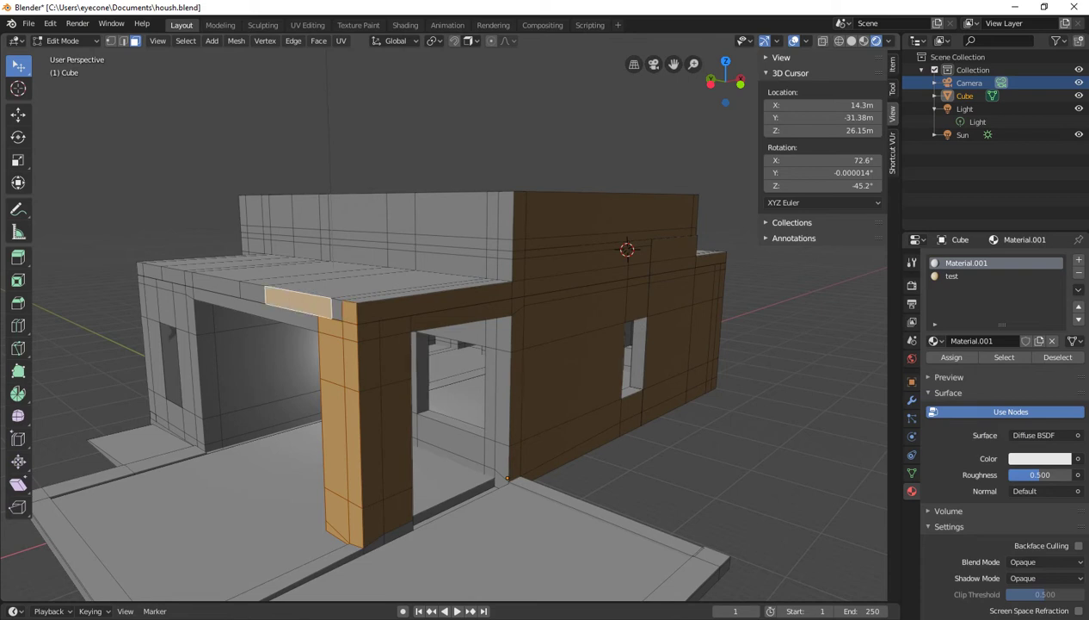
pyautogui.keyDown('shift'); pyautogui.click(258, 310); pyautogui.keyUp('shift')
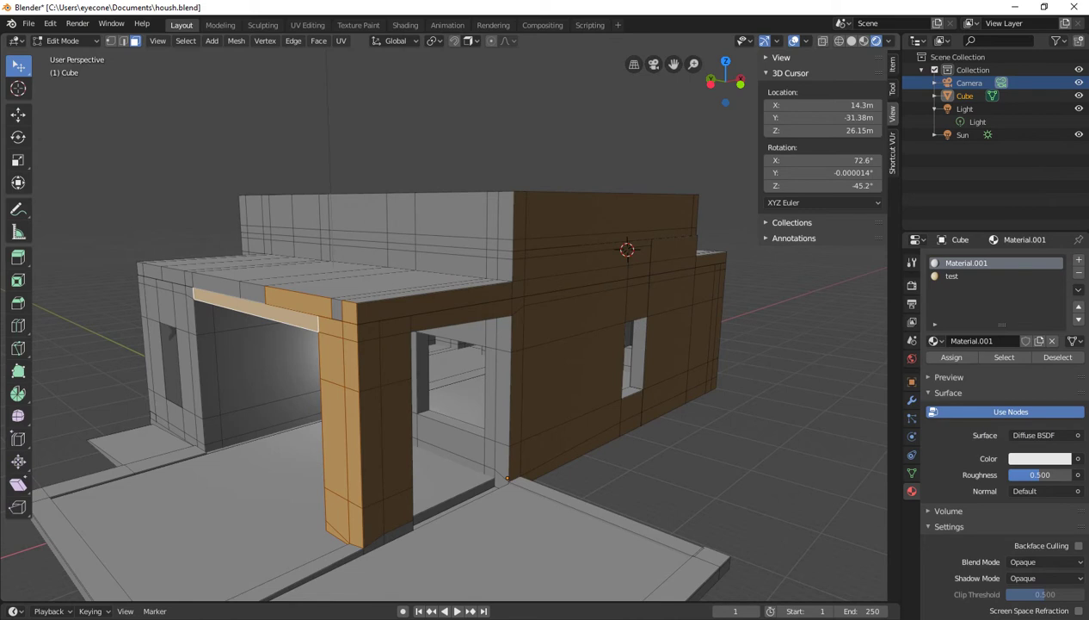
pyautogui.keyDown('shift'); pyautogui.click(337, 309); pyautogui.keyUp('shift')
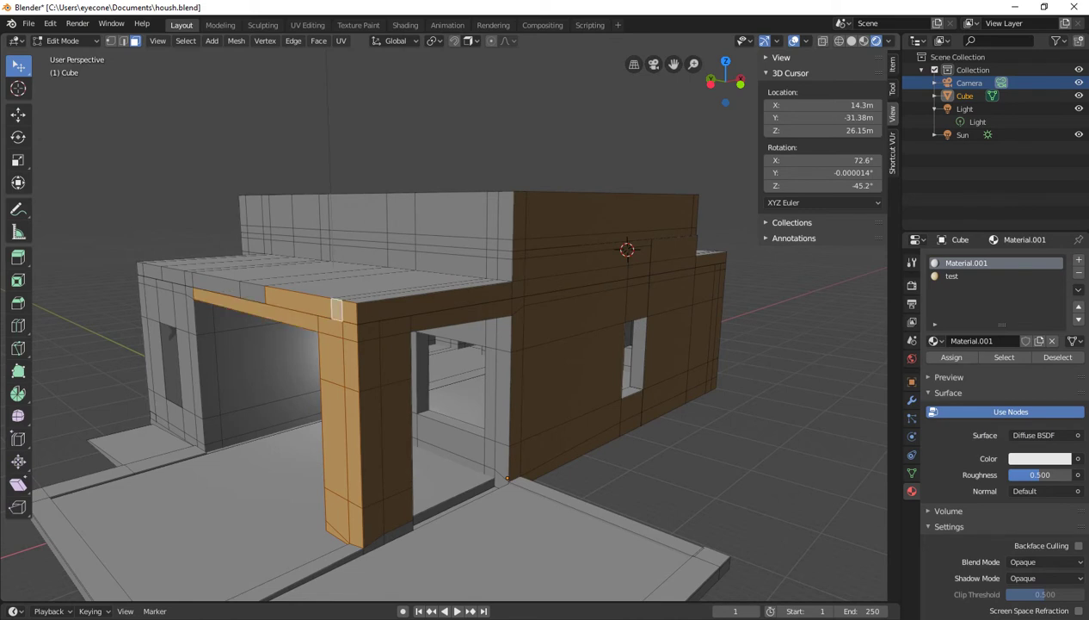
pyautogui.keyDown('shift'); pyautogui.click(252, 293); pyautogui.keyUp('shift')
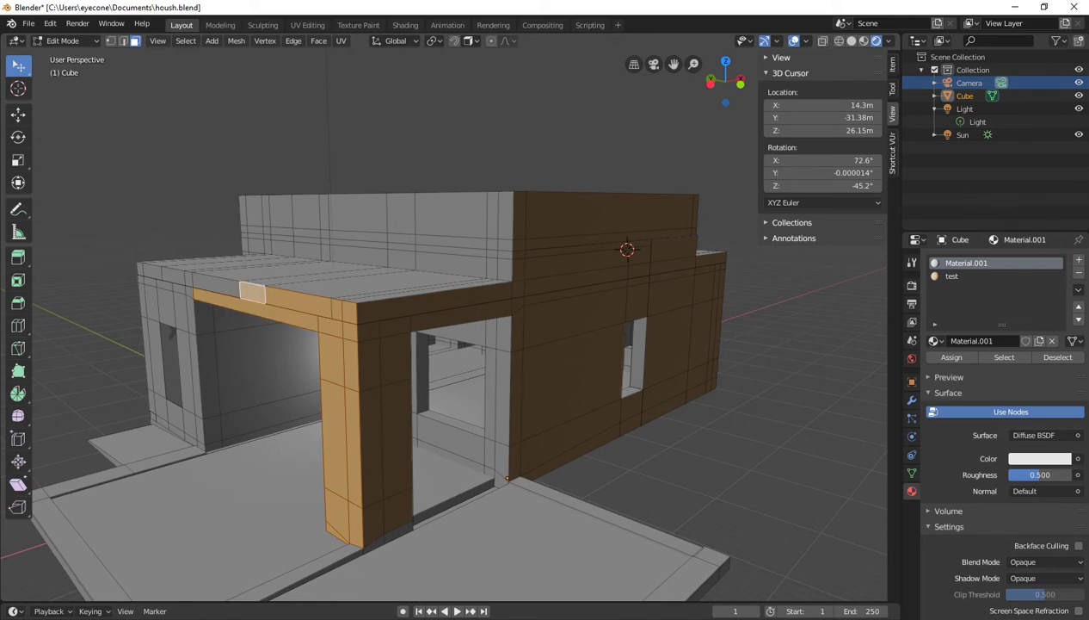
pyautogui.keyDown('shift'); pyautogui.click(216, 288); pyautogui.keyUp('shift')
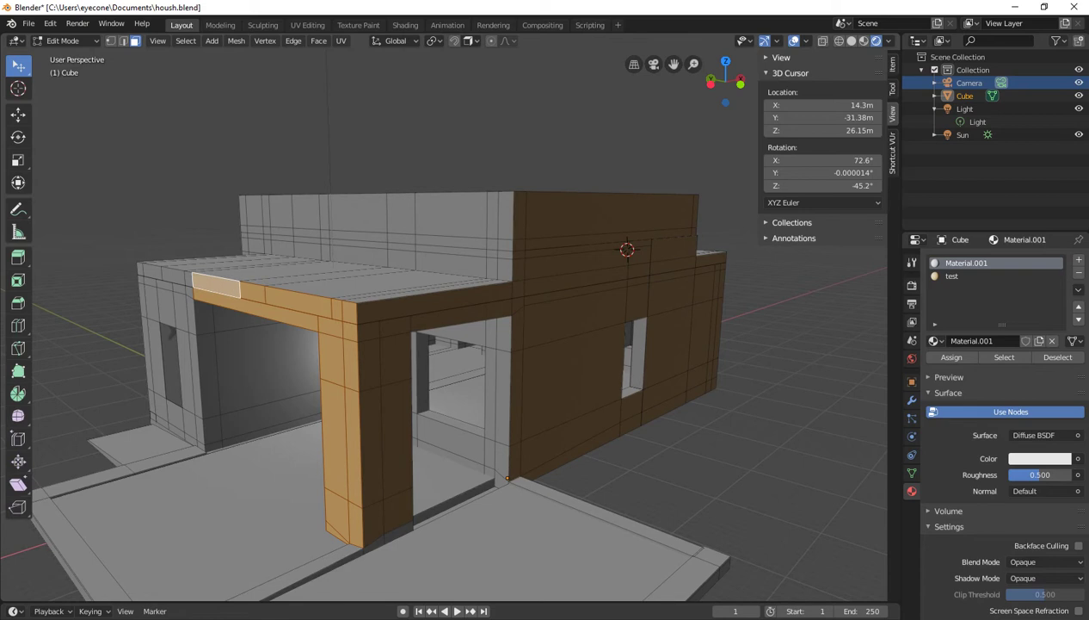
# Add the faces at the front beam's left end, including its end cap, to the selection.
pyautogui.moveTo(517, 344); pyautogui.dragTo(550, 353, button='middle')
pyautogui.scroll(3, 550, 353)
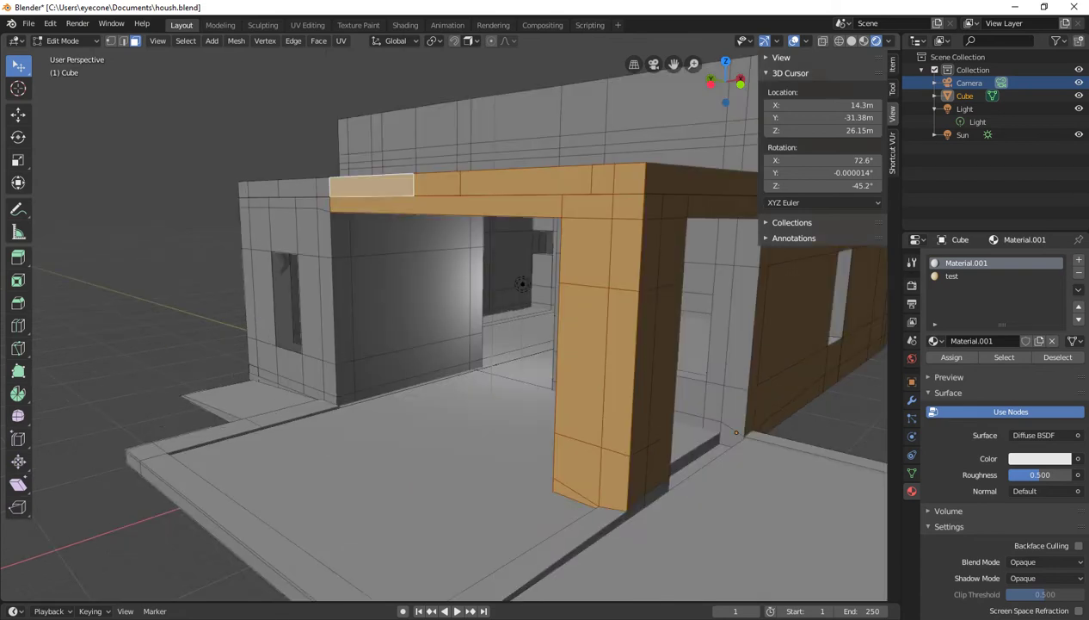
pyautogui.keyDown('shift'); pyautogui.click(322, 187); pyautogui.keyUp('shift')
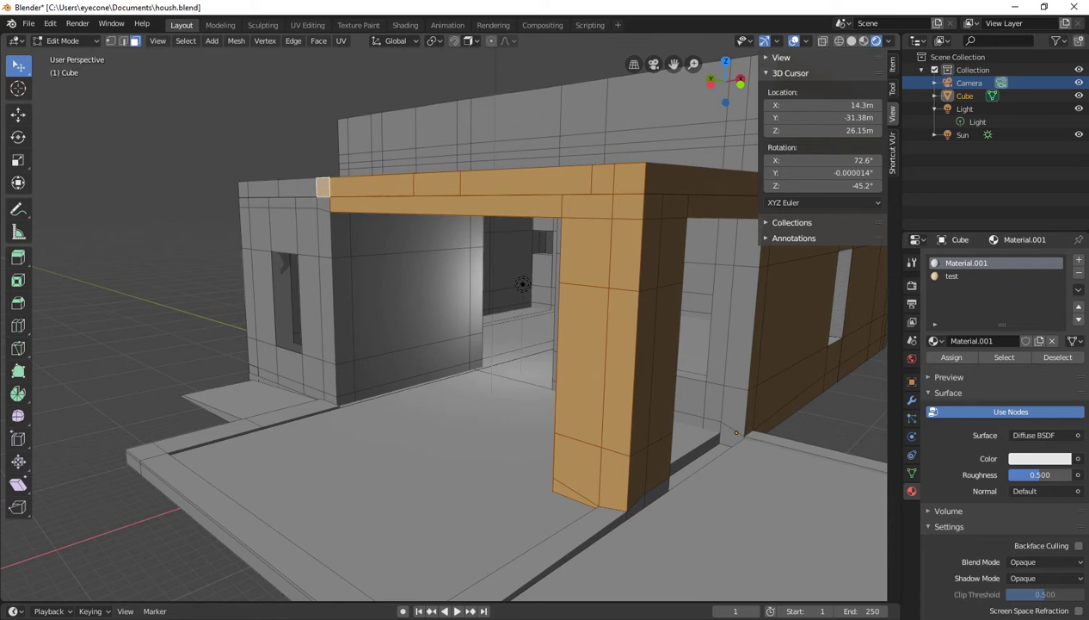
pyautogui.keyDown('shift'); pyautogui.click(297, 187); pyautogui.keyUp('shift')
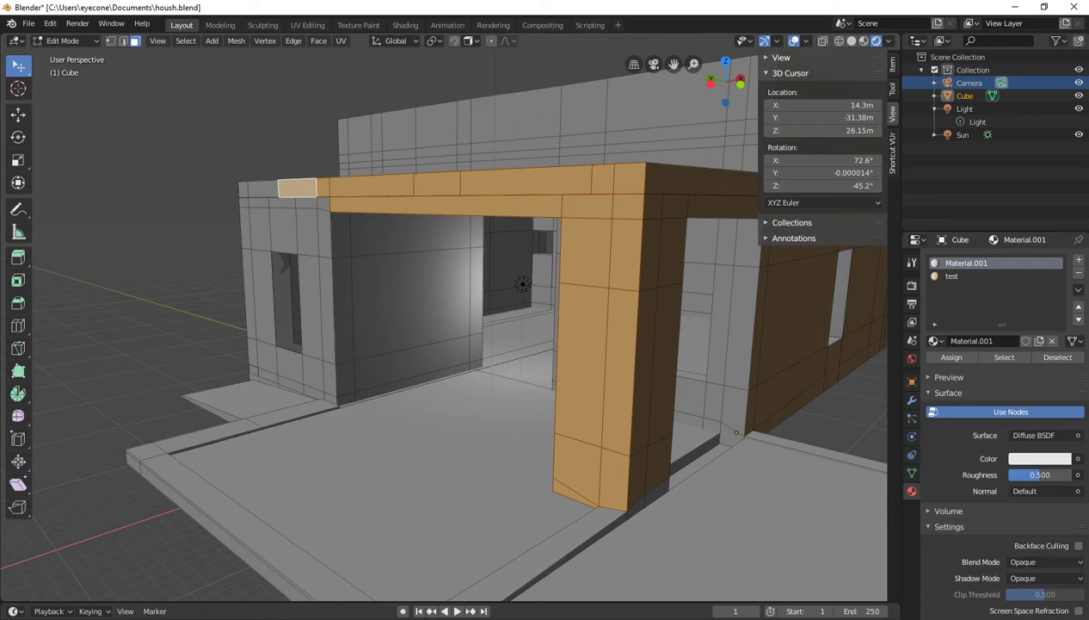
pyautogui.keyDown('shift'); pyautogui.click(282, 230); pyautogui.keyUp('shift')
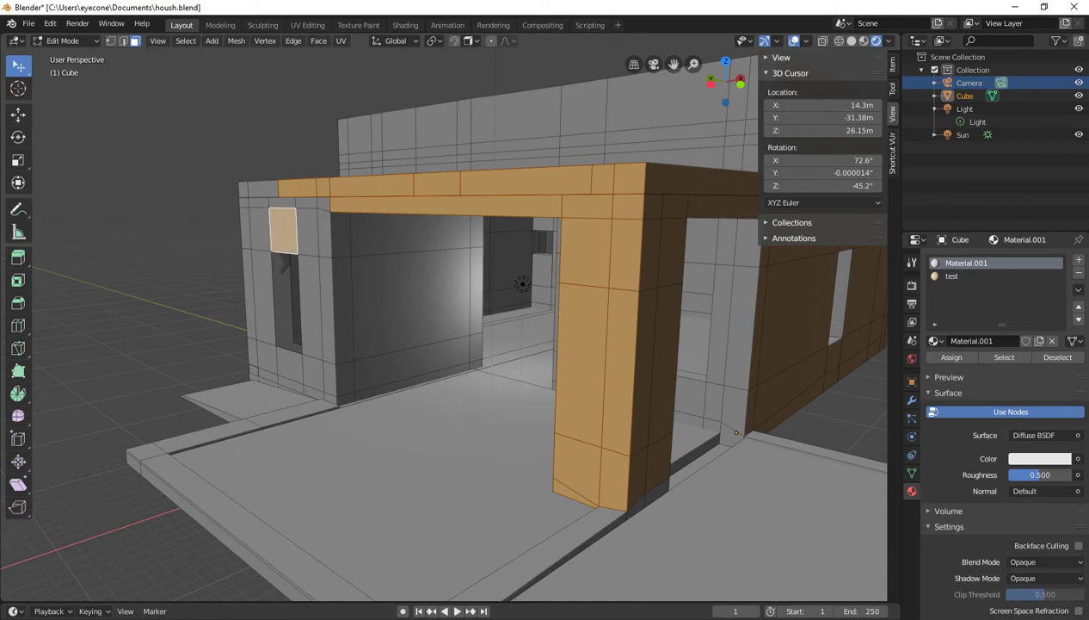
pyautogui.hotkey('ctrl', 'z')
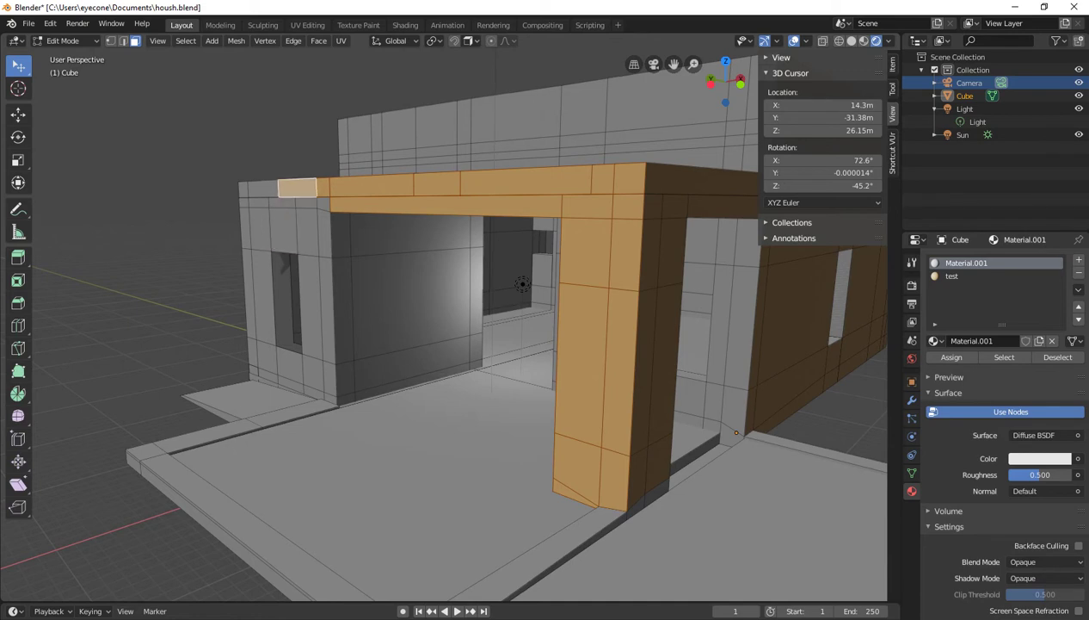
pyautogui.keyDown('shift'); pyautogui.click(264, 188); pyautogui.keyUp('shift')
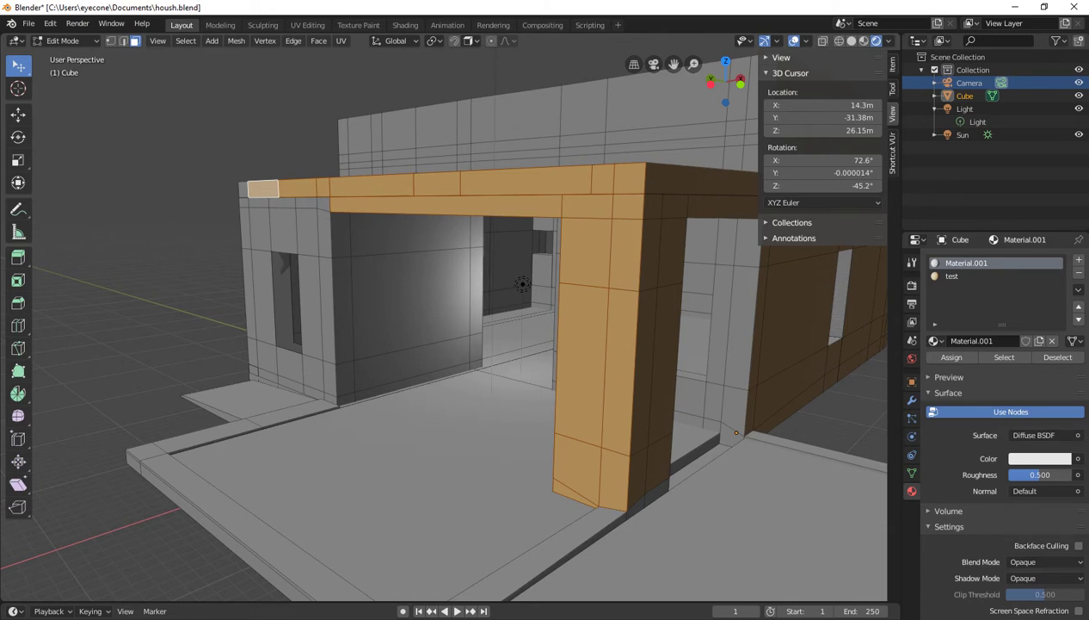
pyautogui.keyDown('shift'); pyautogui.click(260, 228); pyautogui.keyUp('shift')
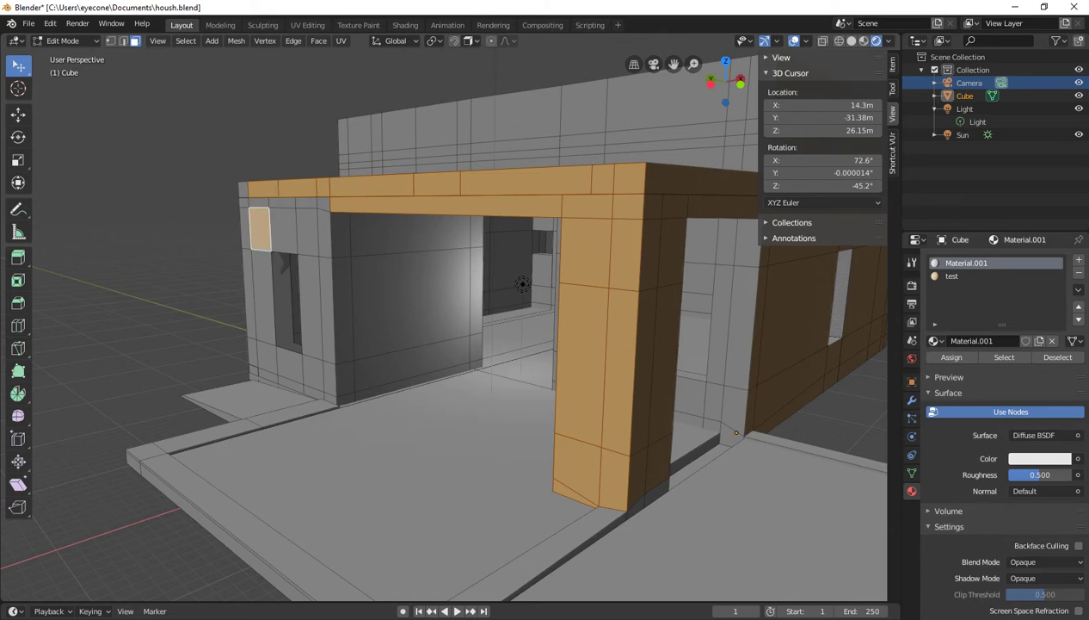
pyautogui.hotkey('ctrl', 'z')
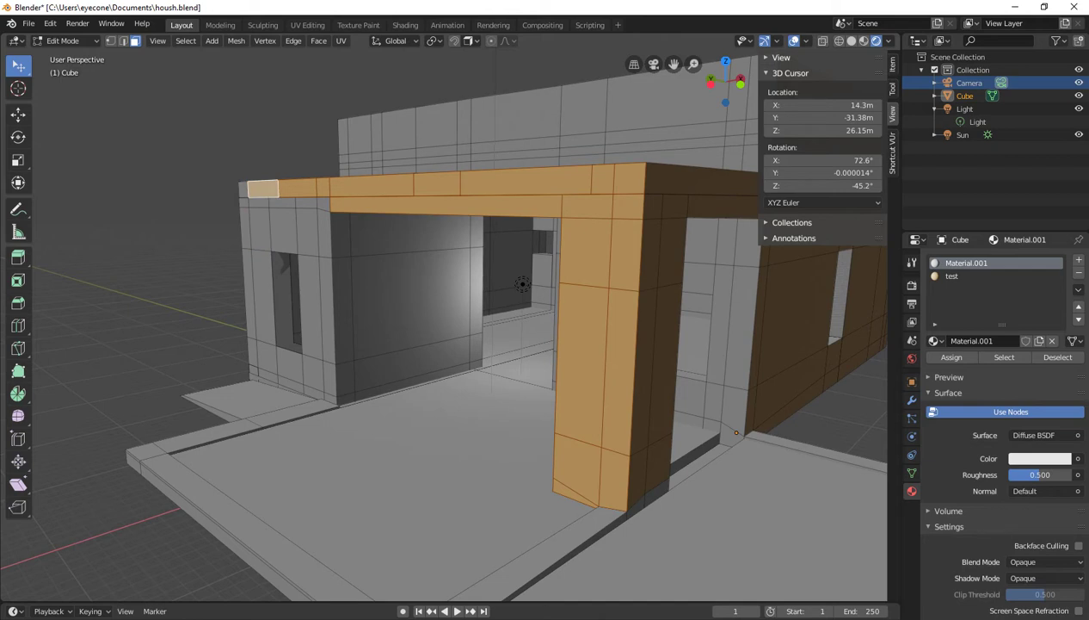
pyautogui.keyDown('shift'); pyautogui.click(243, 189); pyautogui.keyUp('shift')
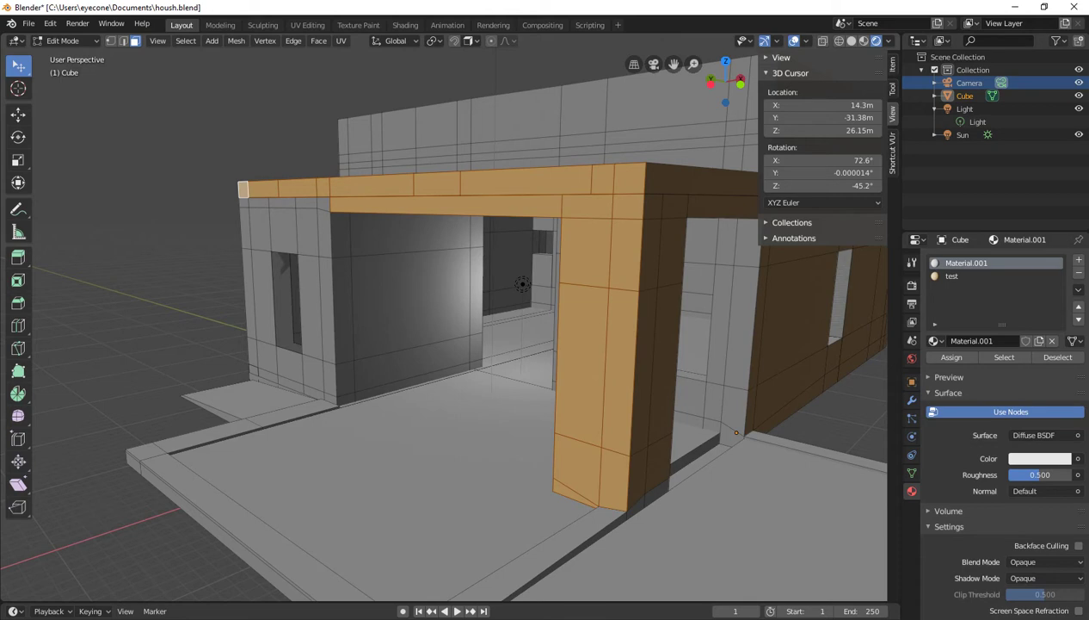
# Add the left column's front, side and foot faces plus neighbouring wall faces.
pyautogui.keyDown('shift'); pyautogui.click(324, 233); pyautogui.keyUp('shift')
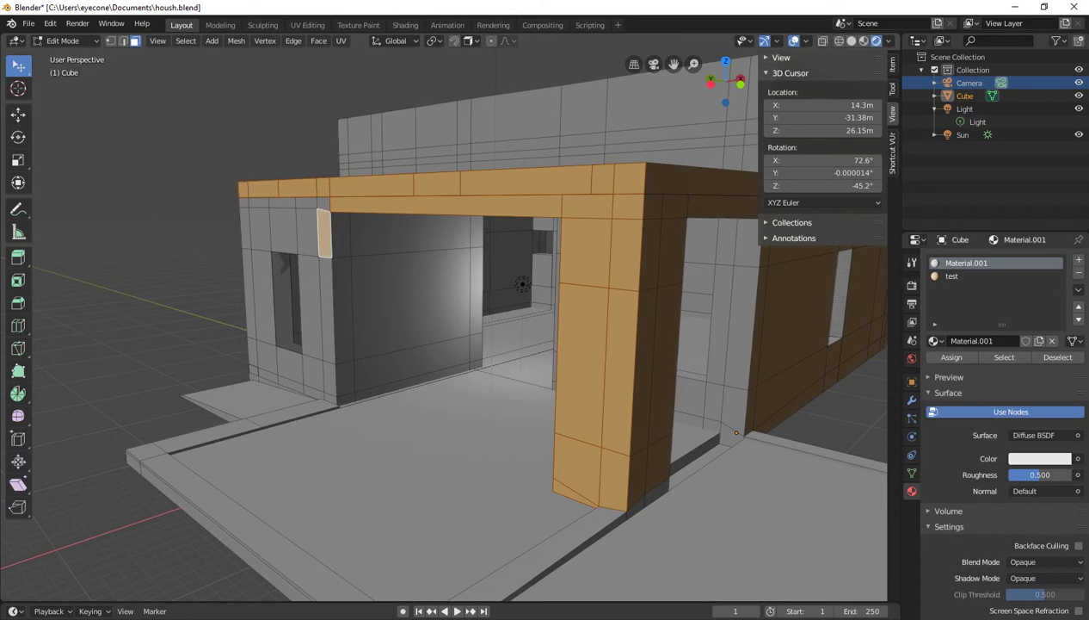
pyautogui.keyDown('shift'); pyautogui.click(326, 310); pyautogui.keyUp('shift')
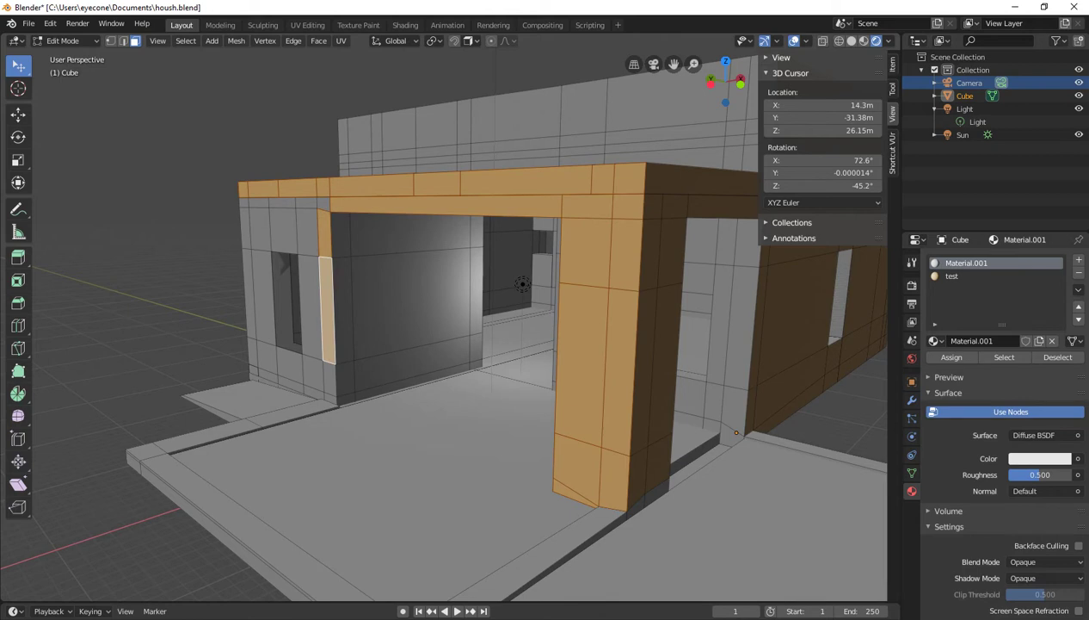
pyautogui.keyDown('shift'); pyautogui.click(329, 379); pyautogui.keyUp('shift')
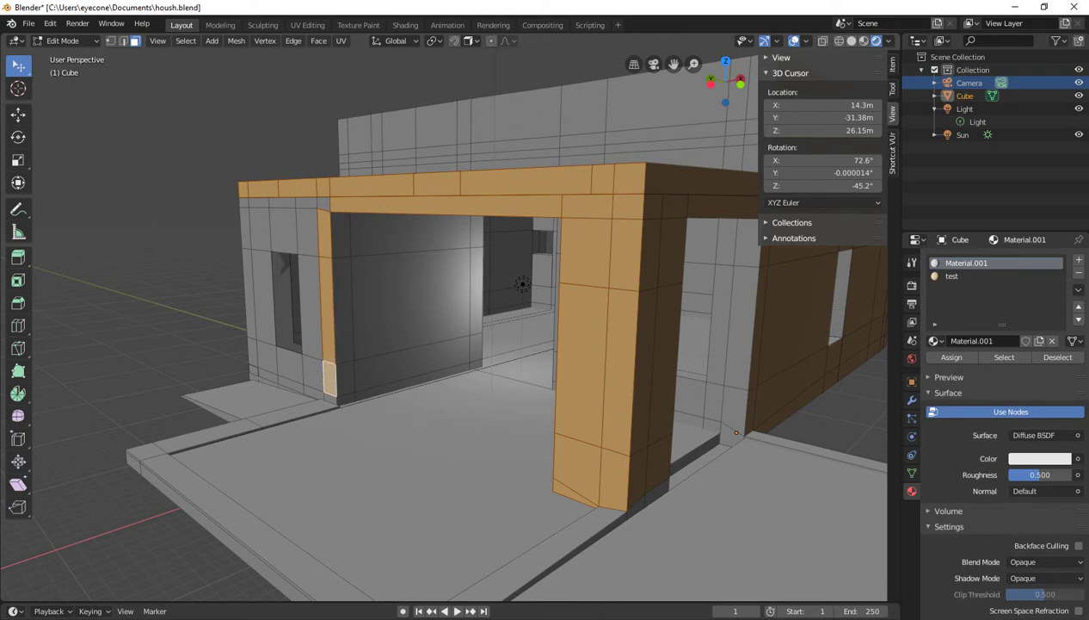
pyautogui.keyDown('shift'); pyautogui.click(407, 387); pyautogui.keyUp('shift')
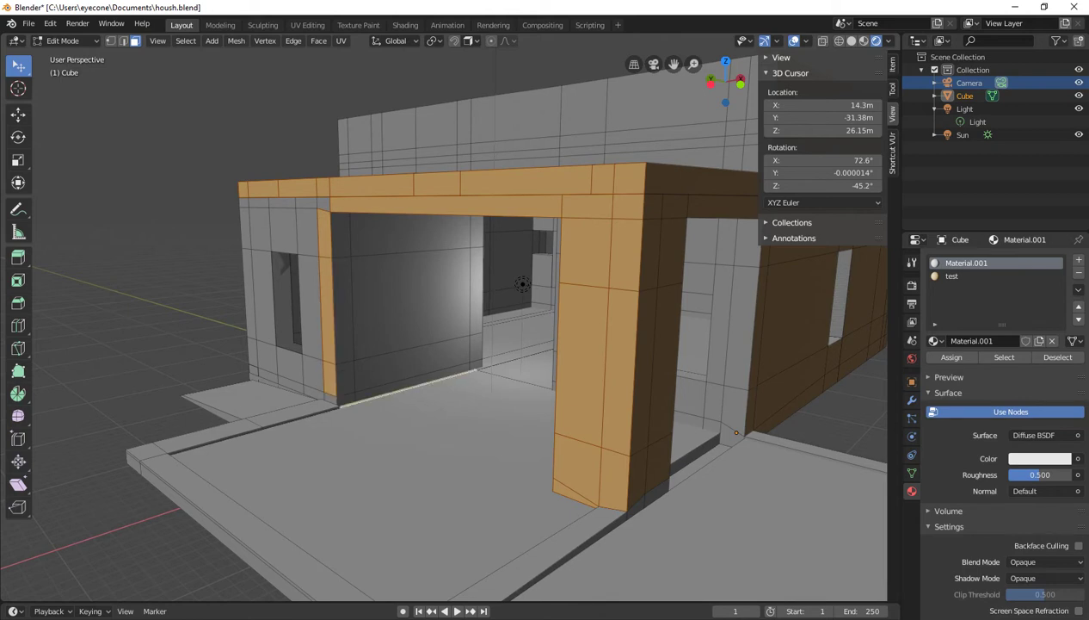
pyautogui.keyDown('shift'); pyautogui.click(312, 373); pyautogui.keyUp('shift')
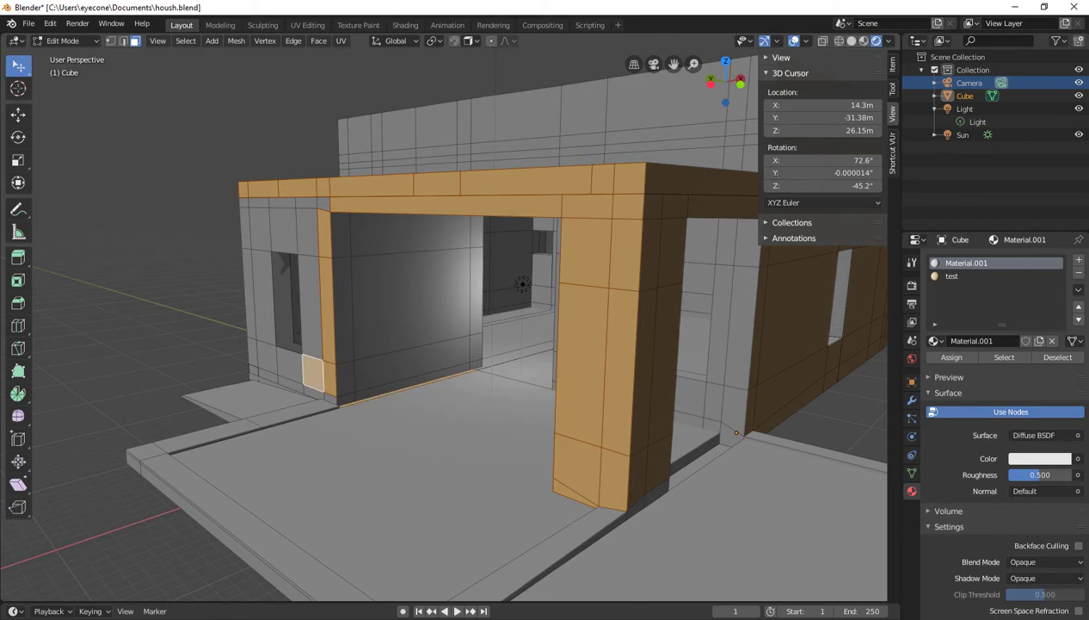
pyautogui.keyDown('shift'); pyautogui.click(310, 306); pyautogui.keyUp('shift')
pyautogui.keyDown('shift'); pyautogui.click(307, 231); pyautogui.keyUp('shift')
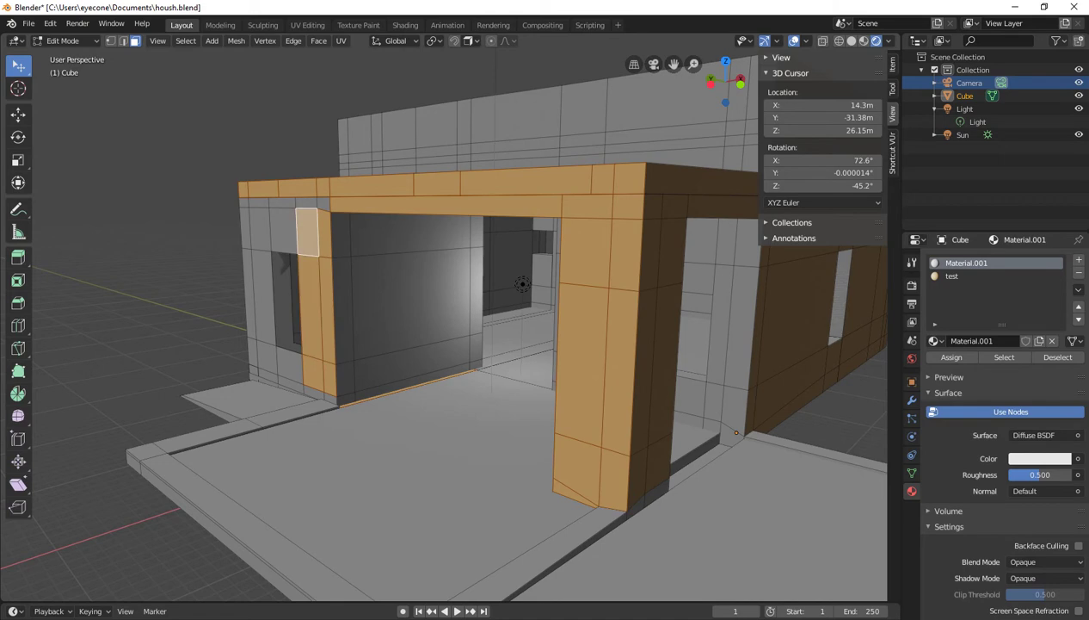
pyautogui.keyDown('shift'); pyautogui.click(306, 203); pyautogui.keyUp('shift')
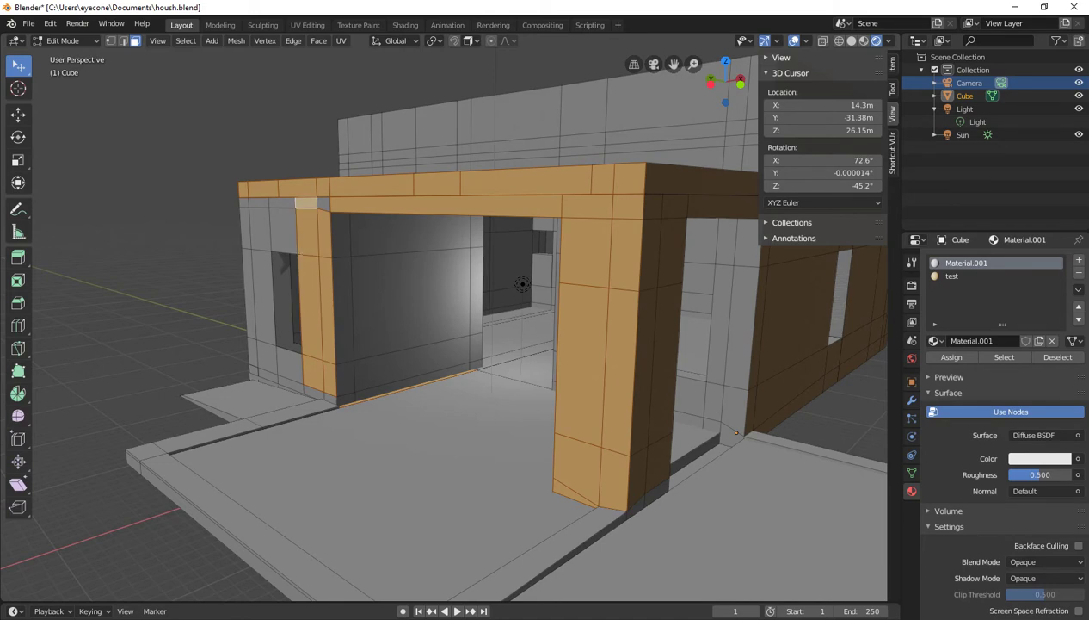
pyautogui.keyDown('shift'); pyautogui.click(283, 231); pyautogui.keyUp('shift')
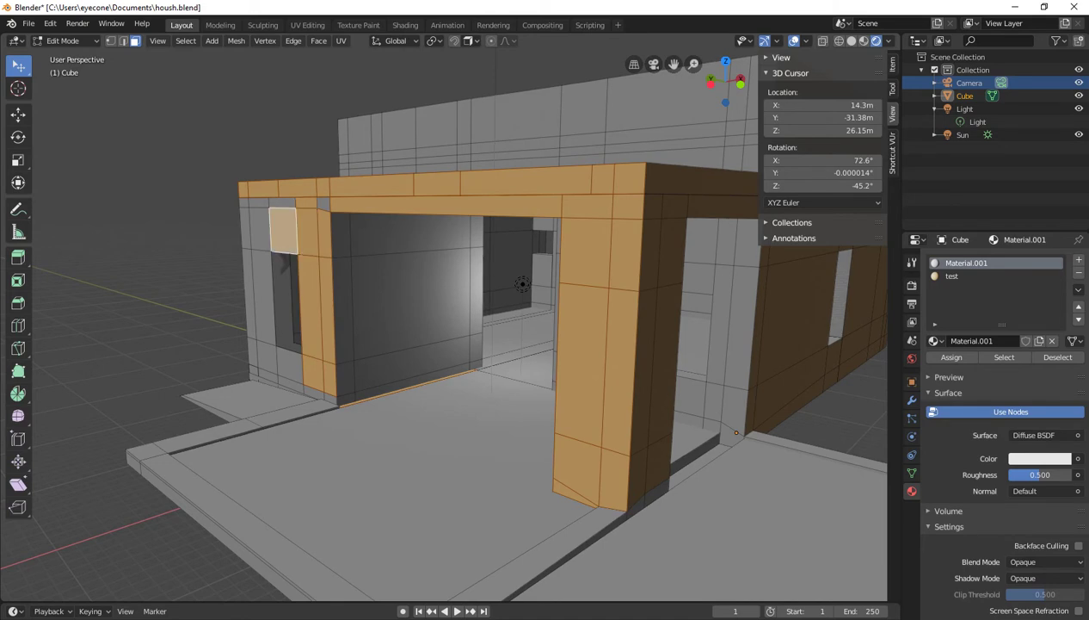
pyautogui.keyDown('shift'); pyautogui.click(260, 229); pyautogui.keyUp('shift')
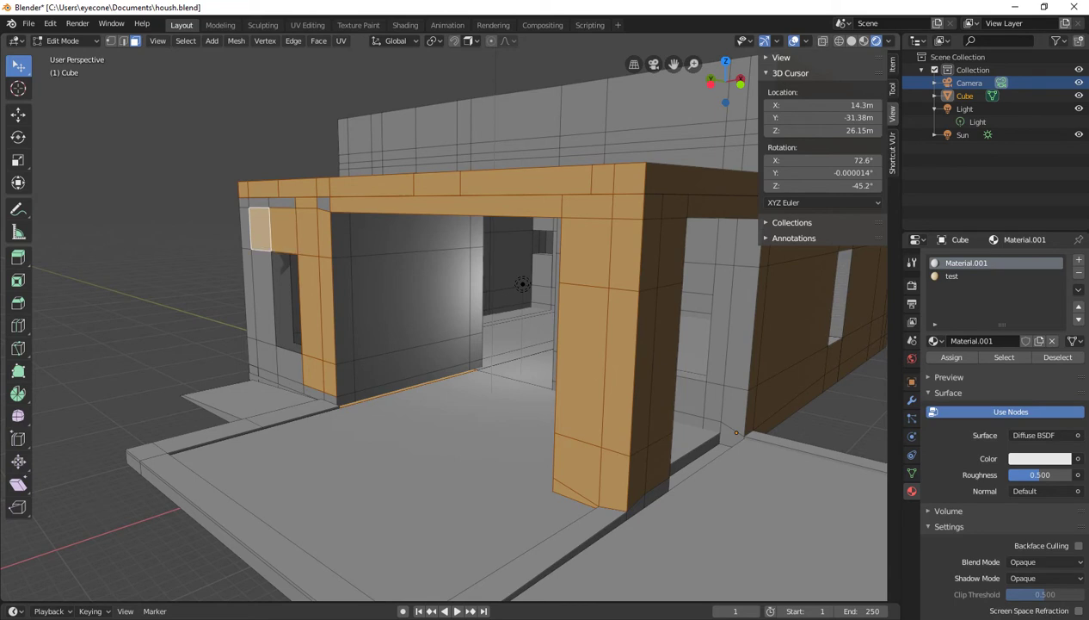
pyautogui.keyDown('shift'); pyautogui.click(258, 202); pyautogui.keyUp('shift')
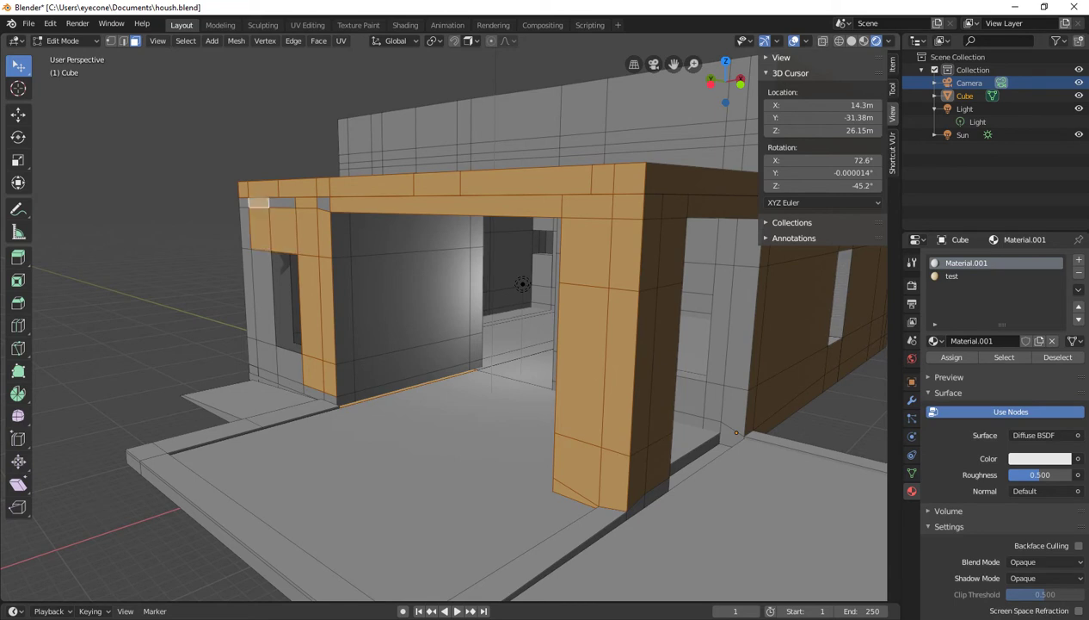
pyautogui.keyDown('shift'); pyautogui.click(282, 202); pyautogui.keyUp('shift')
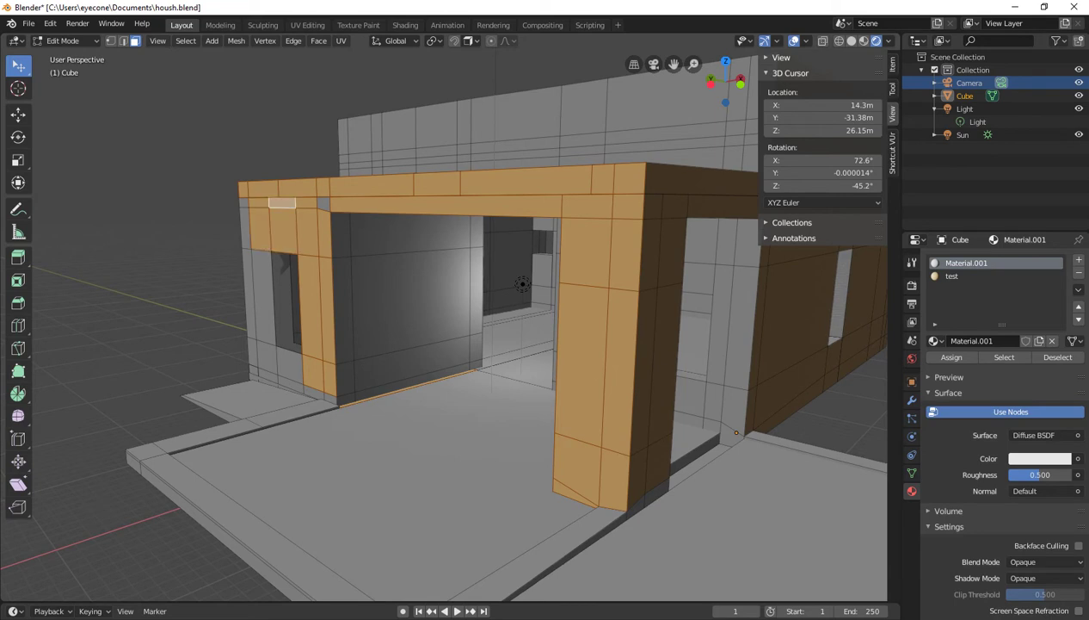
pyautogui.hotkey('ctrl', 'z')
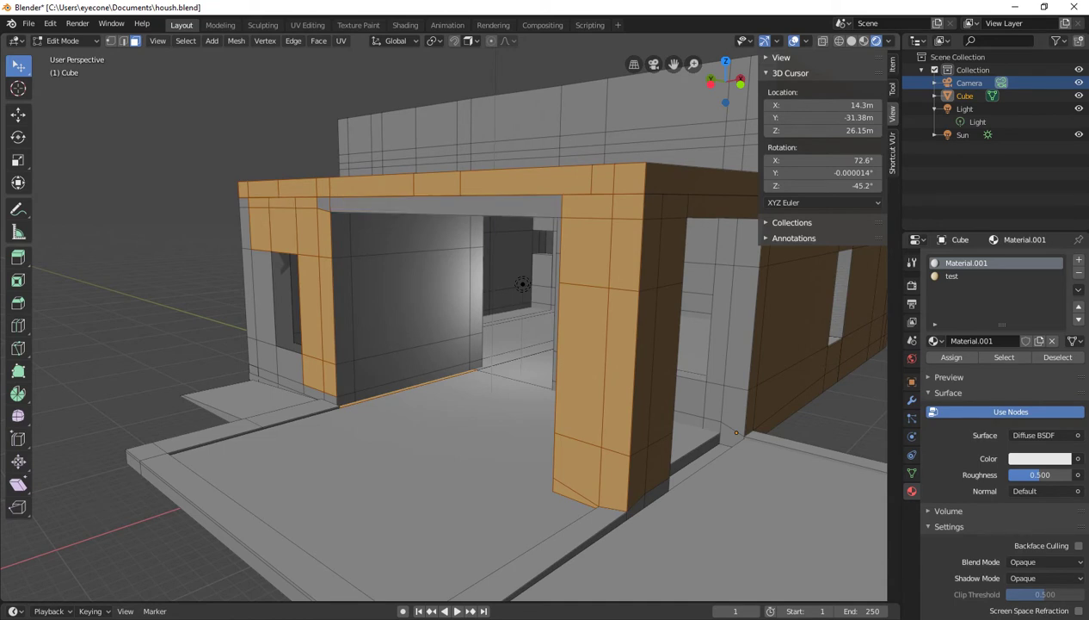
# Add the beam's underside and its small left side face to the selection.
pyautogui.keyDown('shift'); pyautogui.click(409, 234); pyautogui.keyUp('shift')
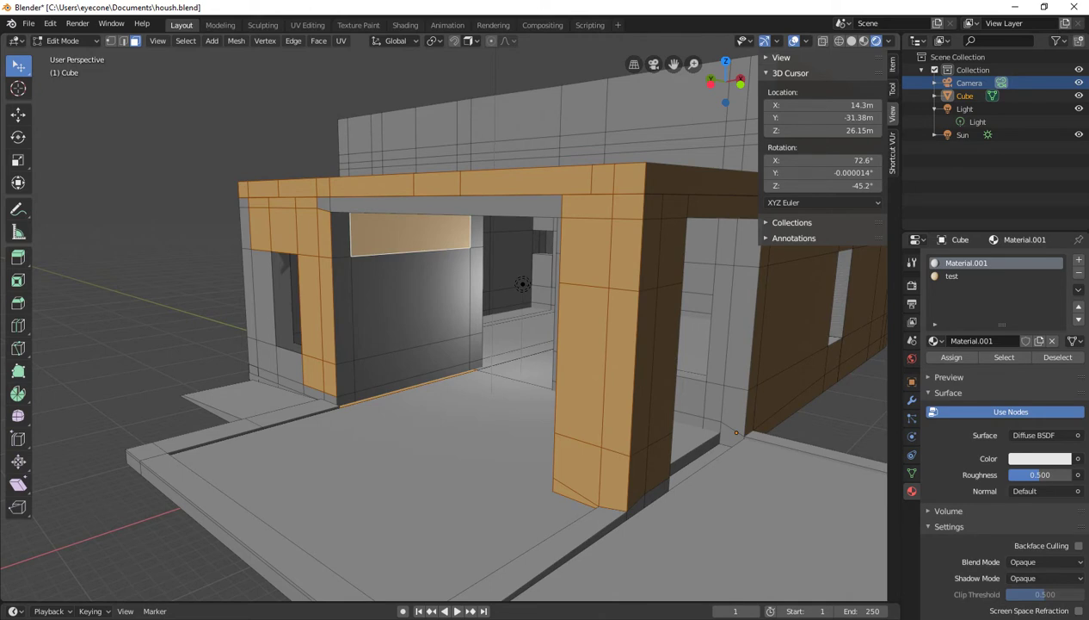
pyautogui.hotkey('ctrl', 'z')
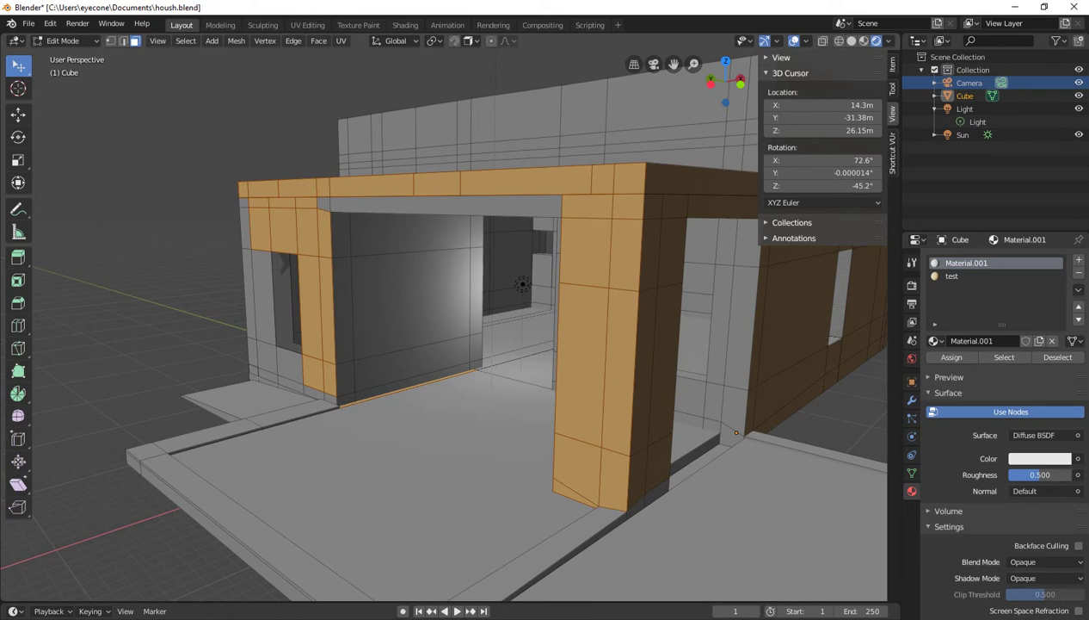
pyautogui.keyDown('shift'); pyautogui.click(446, 207); pyautogui.keyUp('shift')
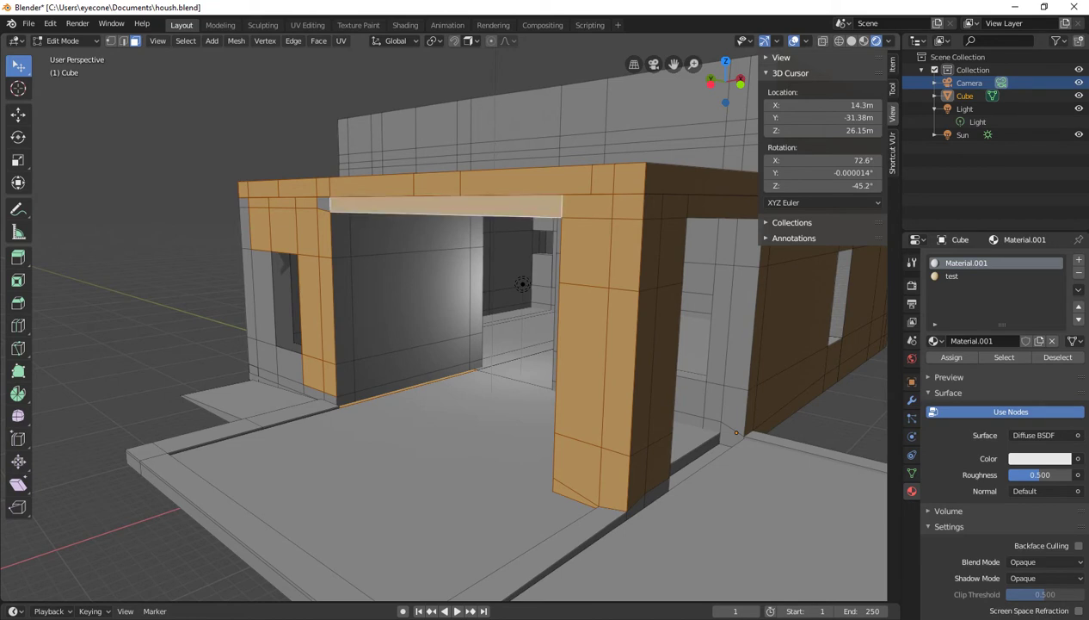
pyautogui.keyDown('shift'); pyautogui.click(245, 226); pyautogui.keyUp('shift')
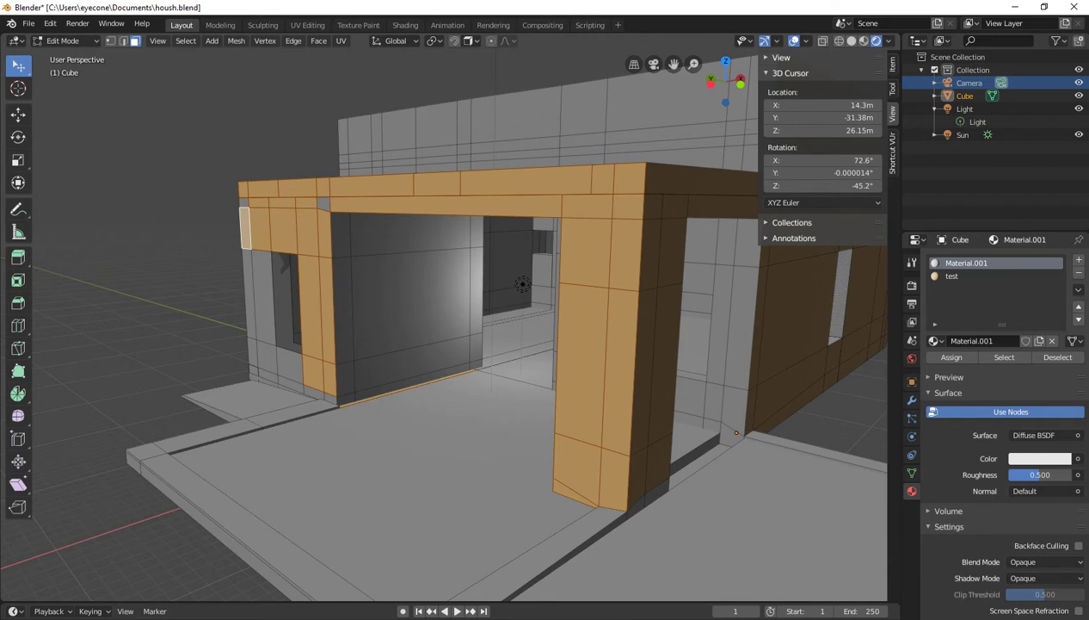
pyautogui.scroll(-2, 453, 361)
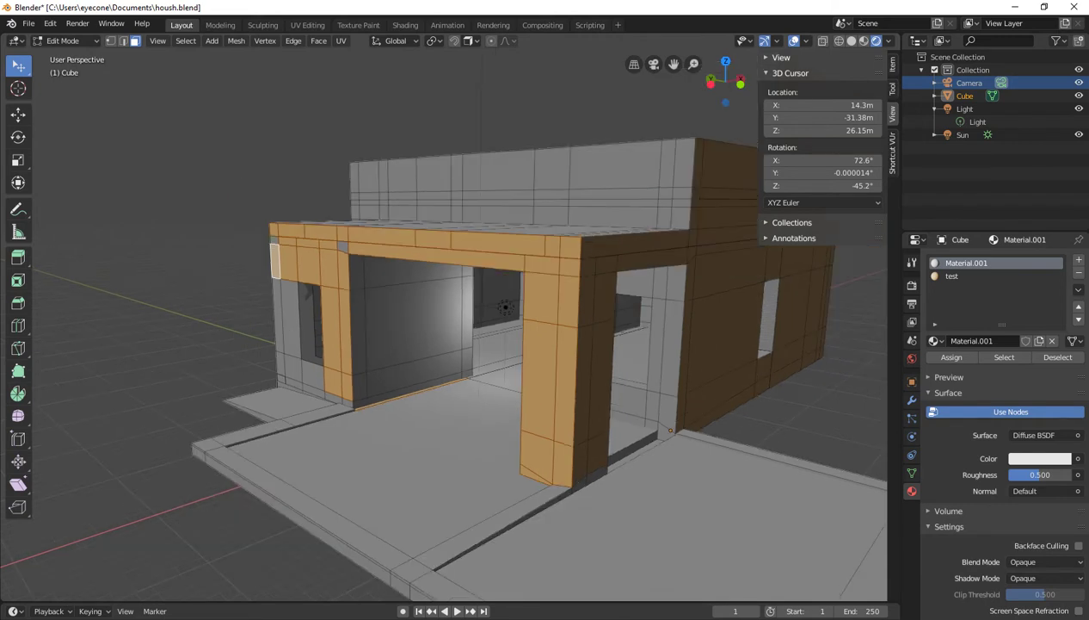
# Add three more left-wall faces, then switch the viewport to Solid shading.
pyautogui.keyDown('shift'); pyautogui.click(277, 315); pyautogui.keyUp('shift')
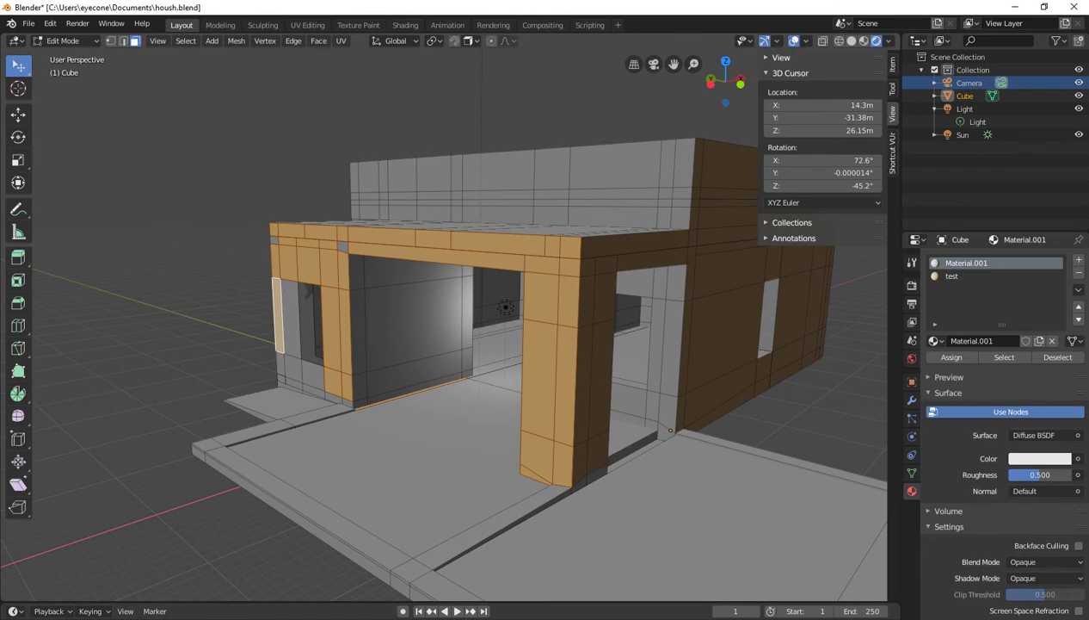
pyautogui.scroll(2, 444, 317)
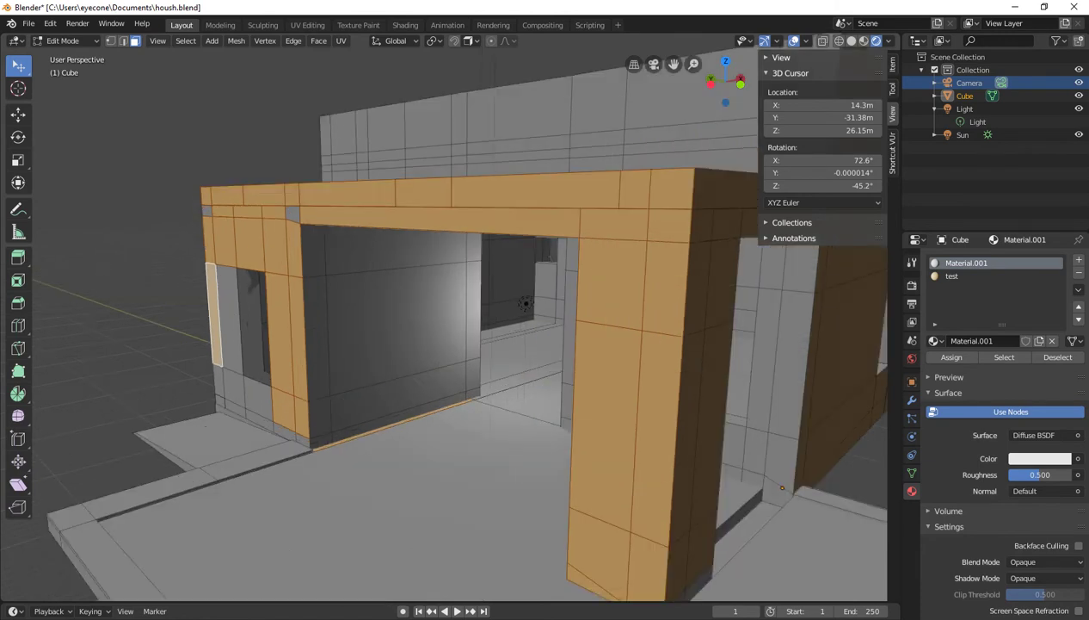
pyautogui.keyDown('shift'); pyautogui.click(219, 379); pyautogui.keyUp('shift')
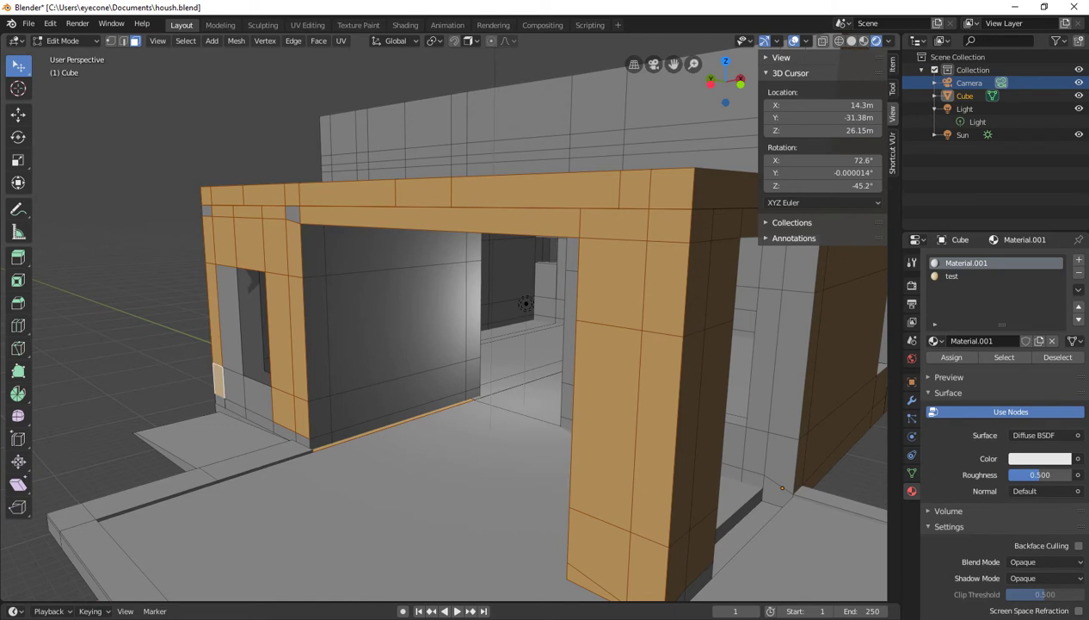
pyautogui.keyDown('shift'); pyautogui.click(249, 419); pyautogui.keyUp('shift')
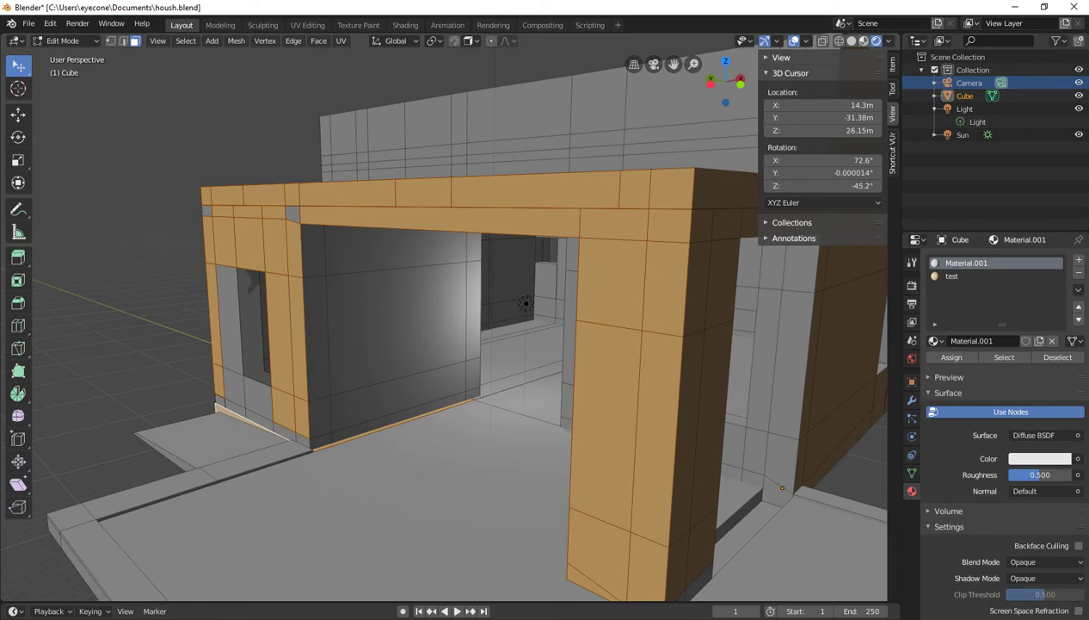
pyautogui.click(864, 40)
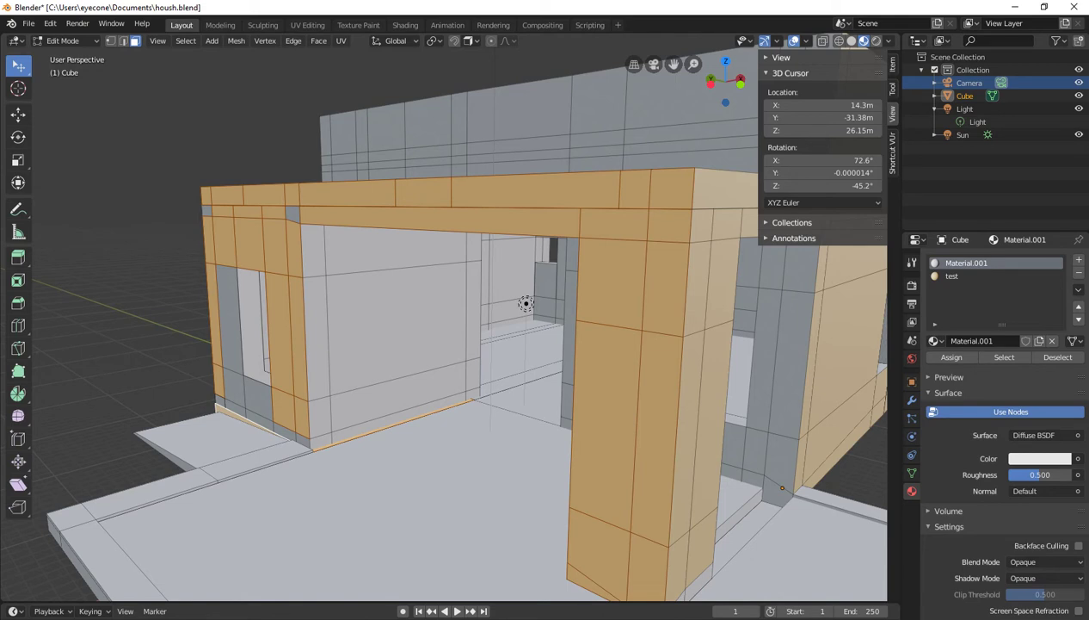
# Add the upper corner faces and the lower faces around the left window to the selection.
pyautogui.keyDown('shift'); pyautogui.click(292, 213); pyautogui.keyUp('shift')
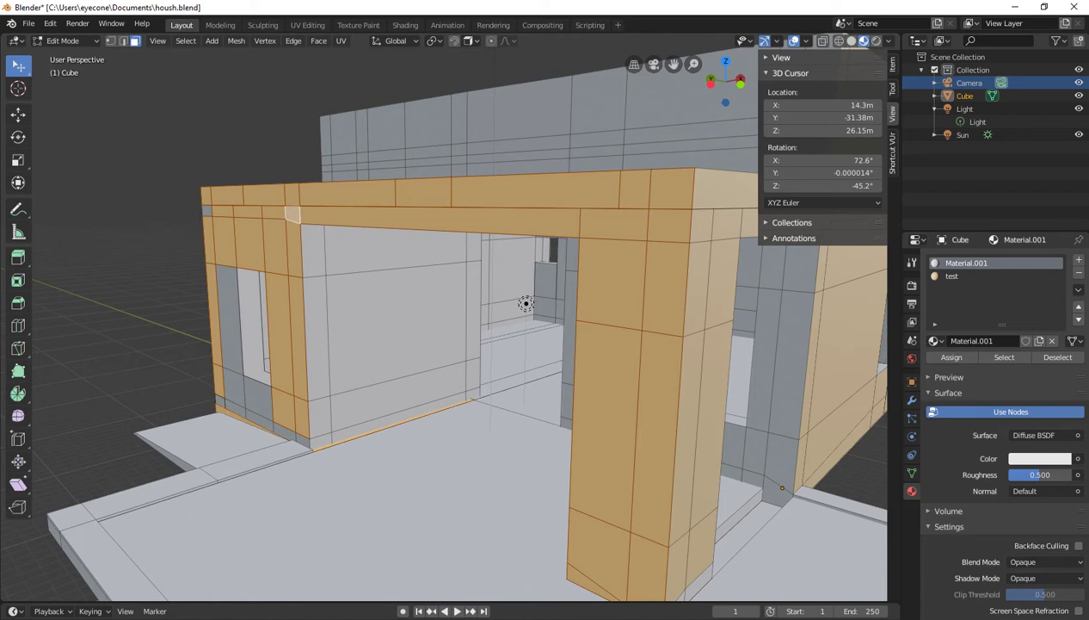
pyautogui.keyDown('shift'); pyautogui.click(207, 210); pyautogui.keyUp('shift')
pyautogui.keyDown('shift'); pyautogui.click(228, 319); pyautogui.keyUp('shift')
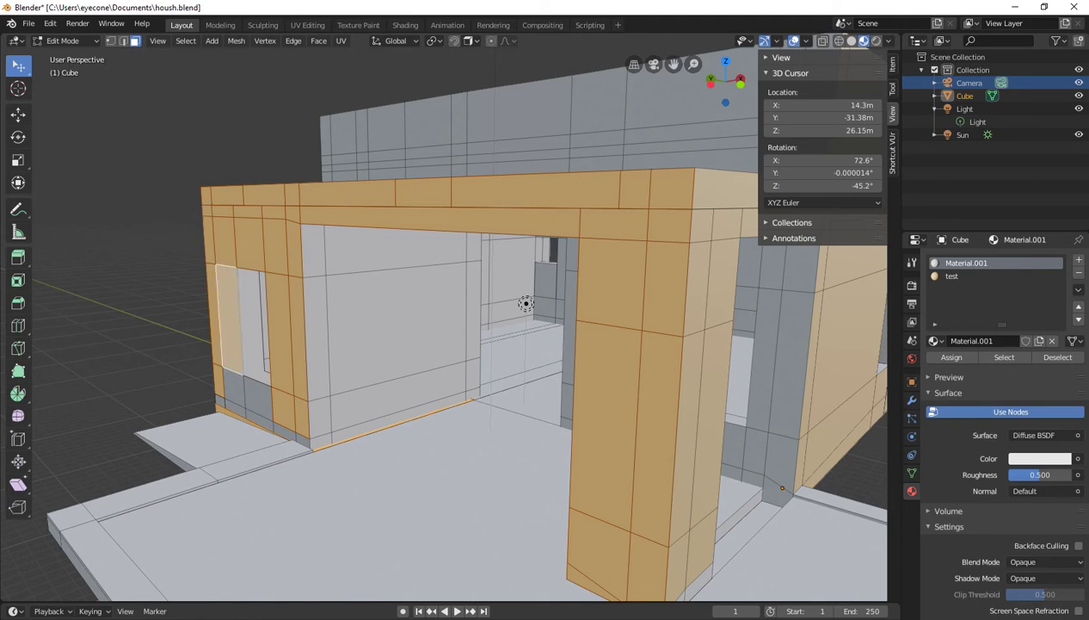
pyautogui.keyDown('shift'); pyautogui.click(233, 388); pyautogui.keyUp('shift')
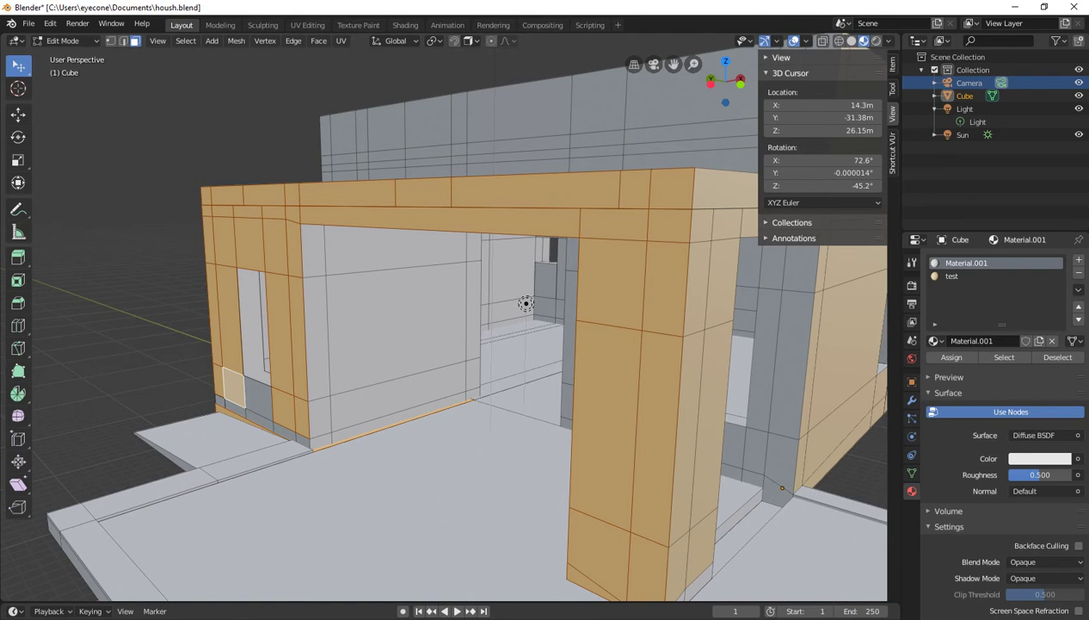
pyautogui.keyDown('shift'); pyautogui.click(258, 398); pyautogui.keyUp('shift')
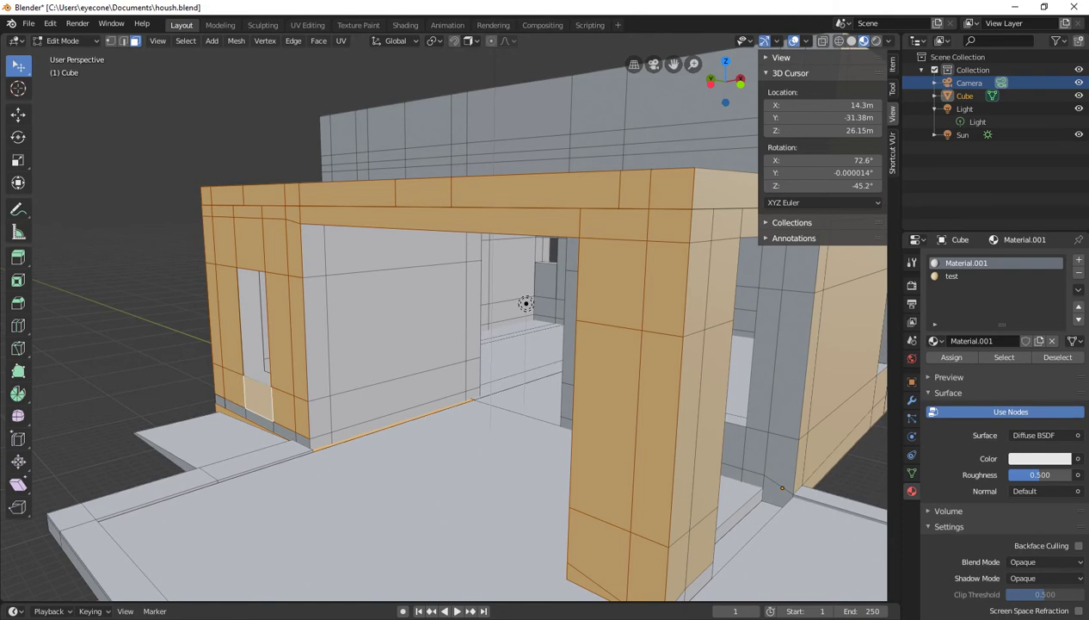
pyautogui.keyDown('shift'); pyautogui.click(258, 419); pyautogui.keyUp('shift')
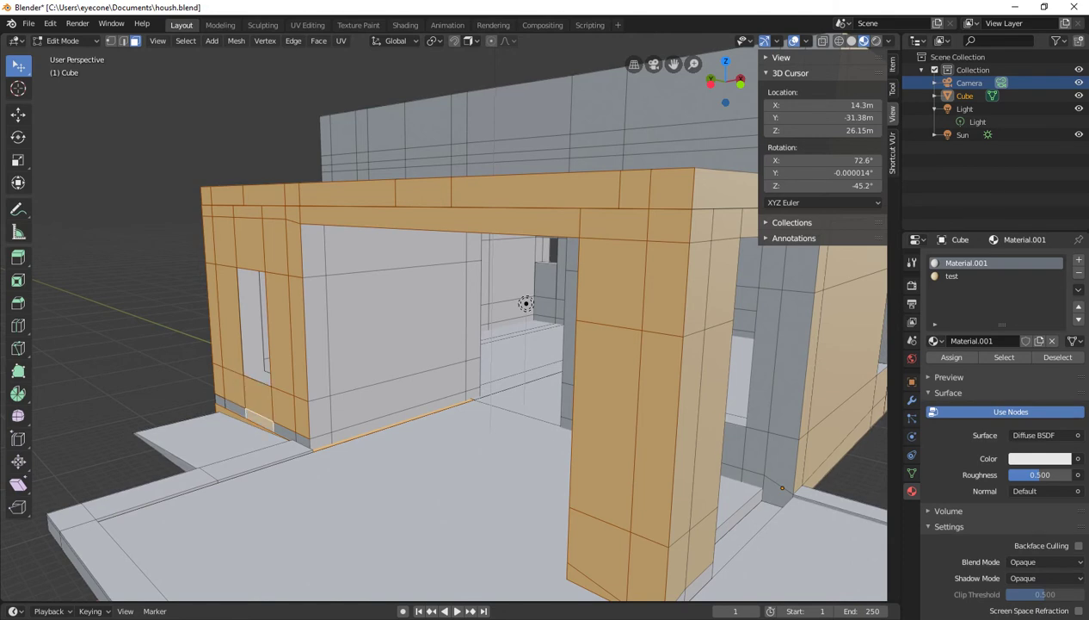
pyautogui.keyDown('shift'); pyautogui.click(284, 430); pyautogui.keyUp('shift')
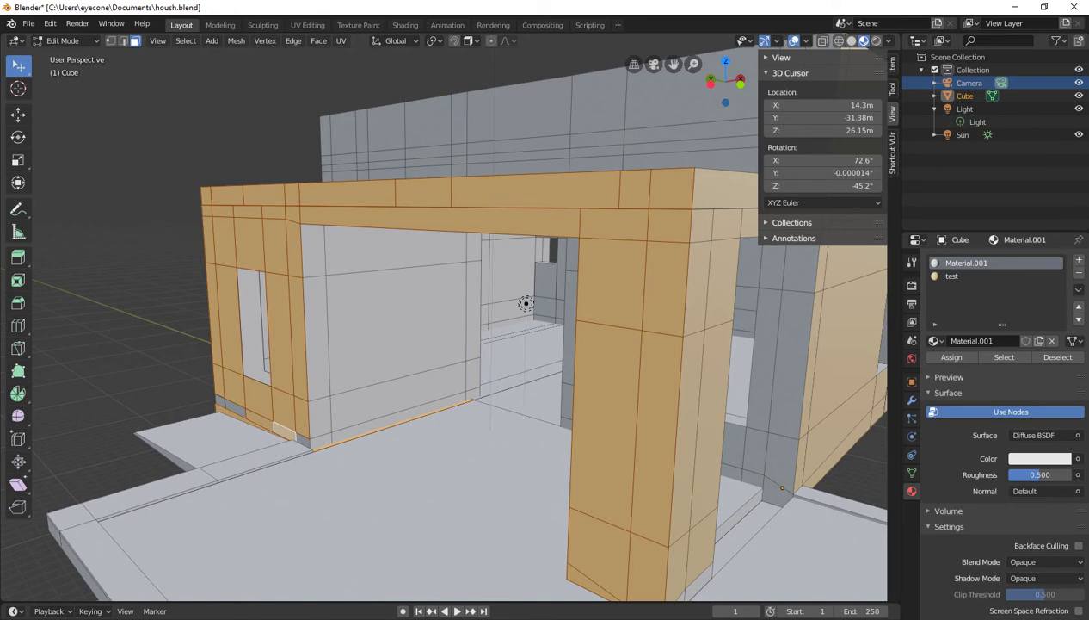
pyautogui.keyDown('shift'); pyautogui.click(302, 436); pyautogui.keyUp('shift')
pyautogui.keyDown('shift'); pyautogui.click(234, 404); pyautogui.keyUp('shift')
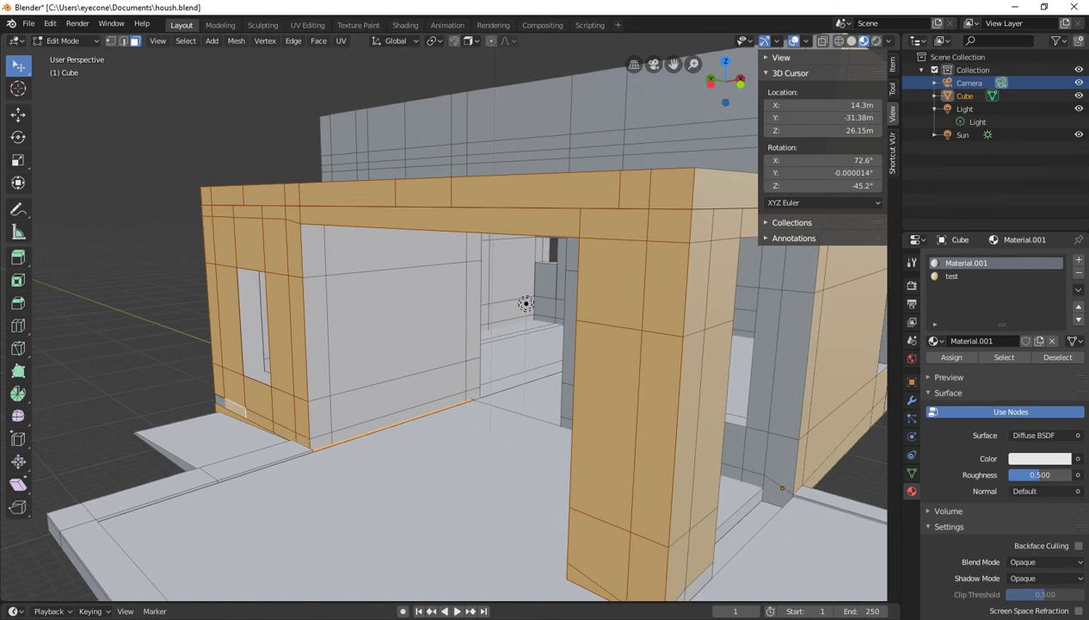
pyautogui.keyDown('shift'); pyautogui.click(220, 399); pyautogui.keyUp('shift')
# Assign the 'test' material to the selected faces and deselect everything.
pyautogui.scroll(-3, 444, 318)
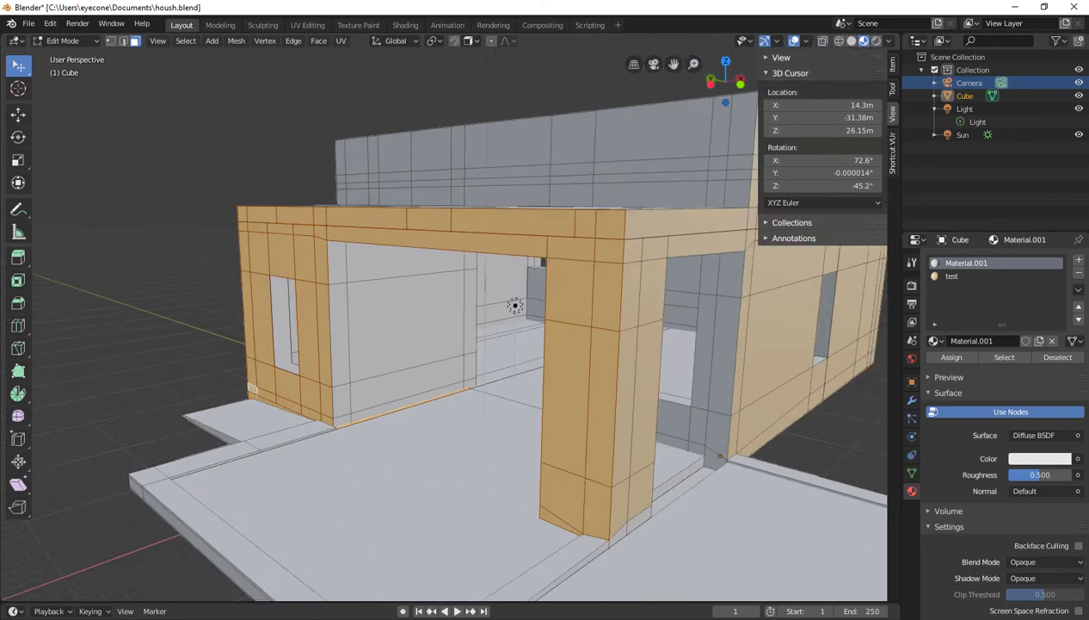
pyautogui.scroll(-1, 444, 319)
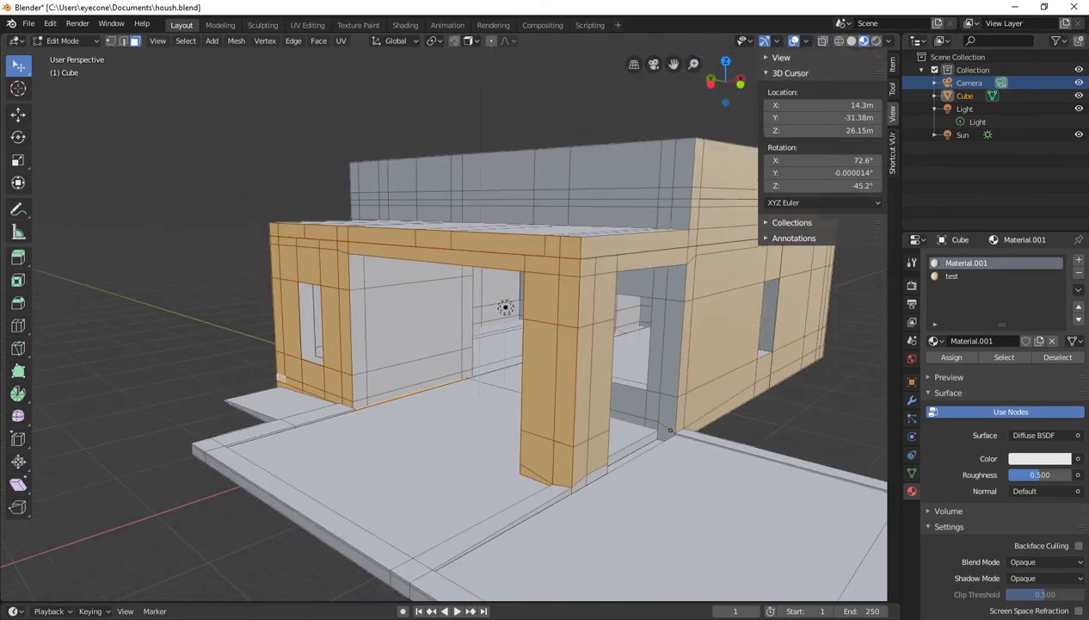
pyautogui.click(952, 275)
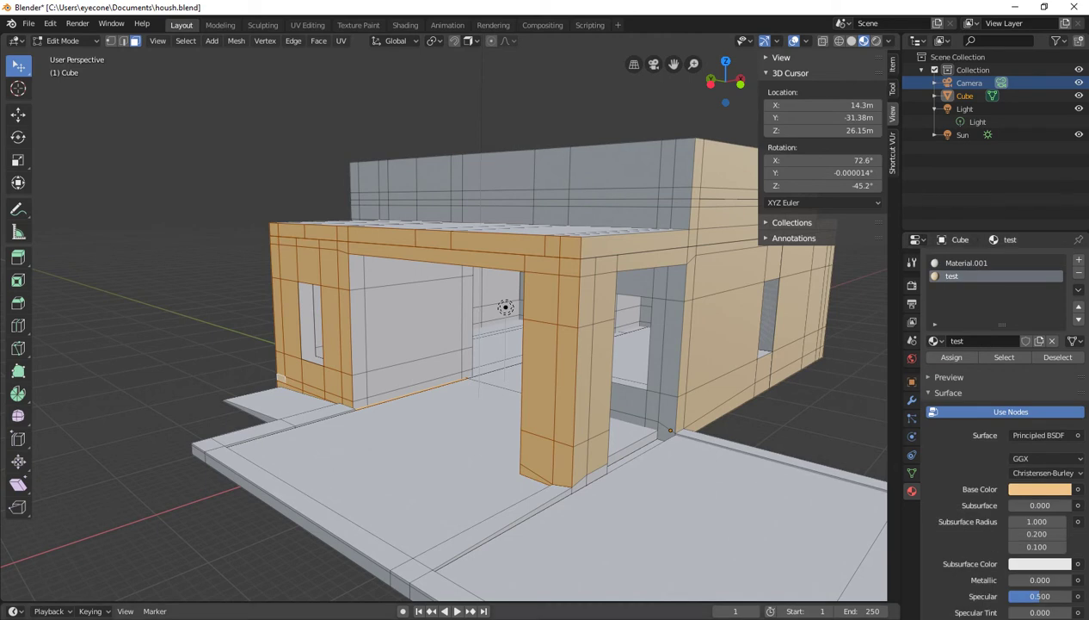
pyautogui.click(952, 357)
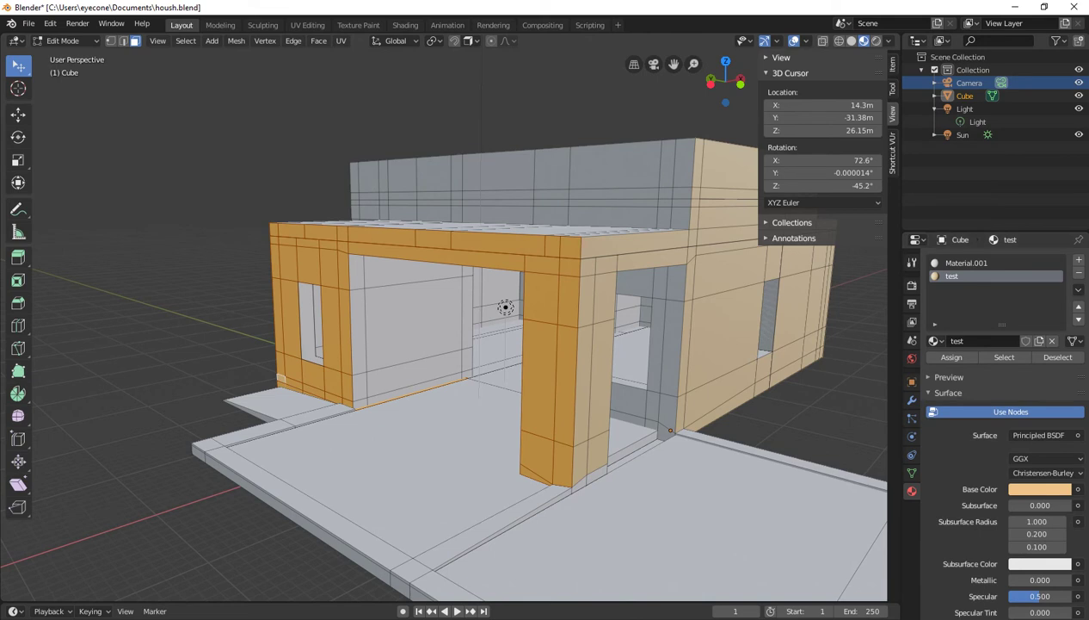
pyautogui.hotkey('alt', 'a')
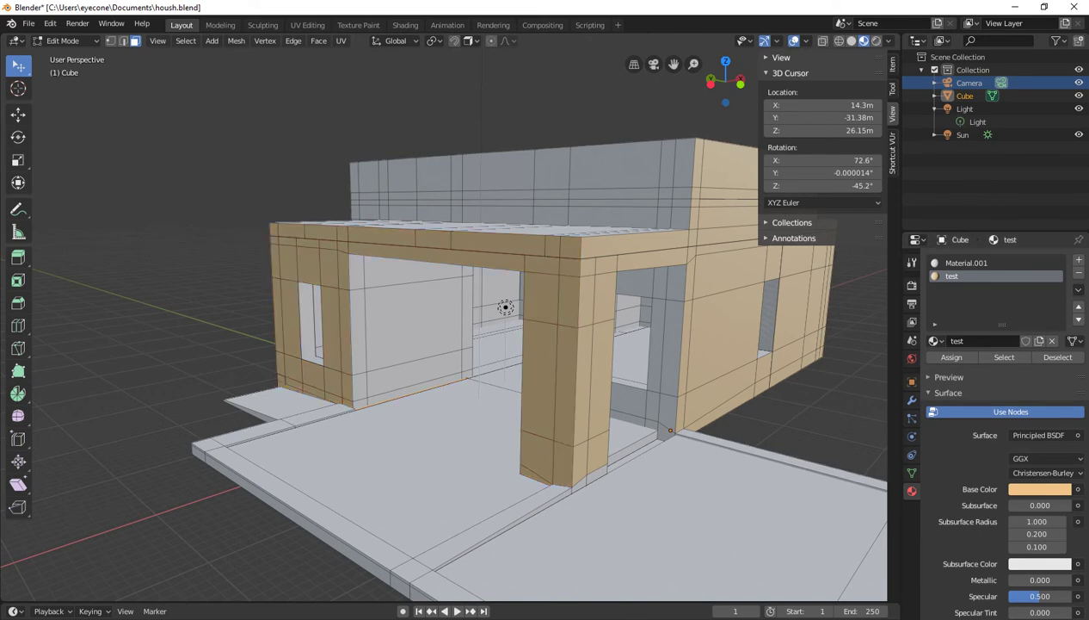
# Zoom in on the house and preview it in Rendered shading with lighting and shadows.
pyautogui.scroll(-2, 735, 219)
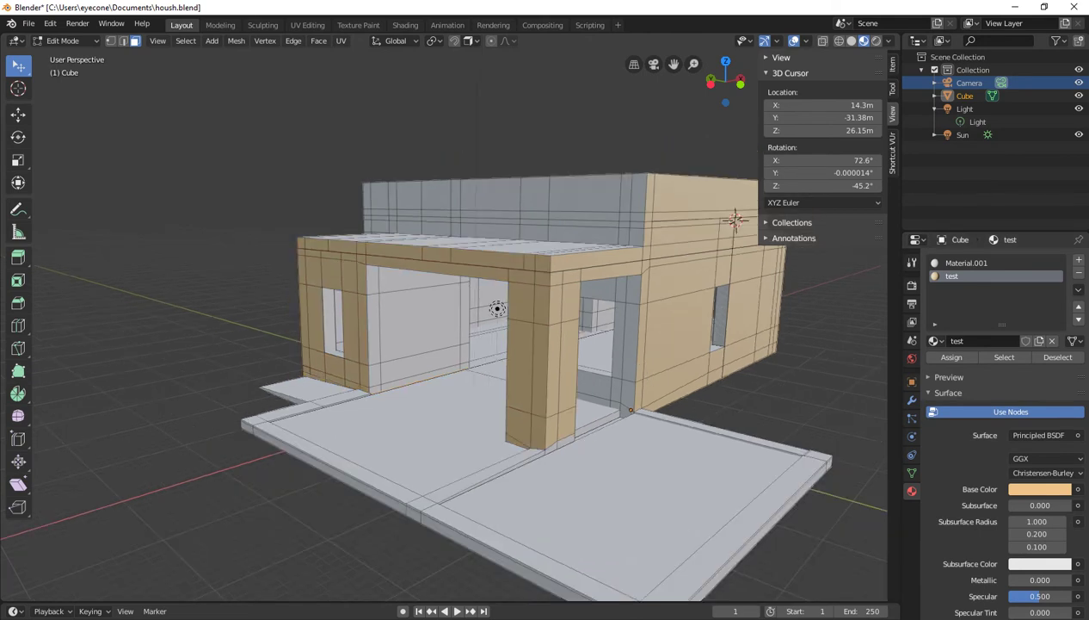
pyautogui.scroll(2, 444, 370)
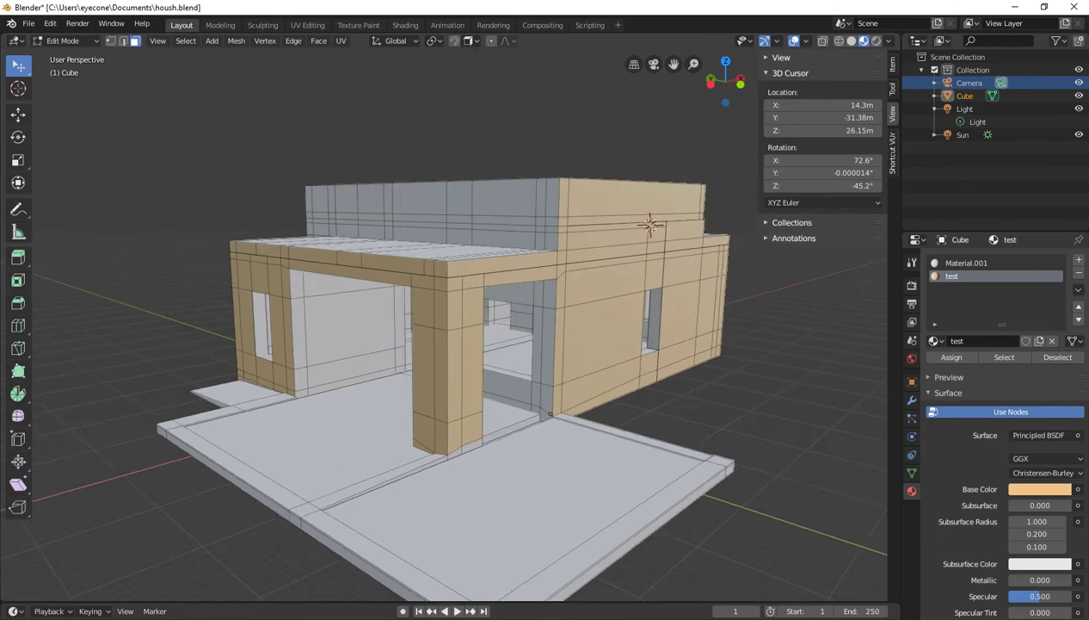
pyautogui.scroll(1, 444, 370)
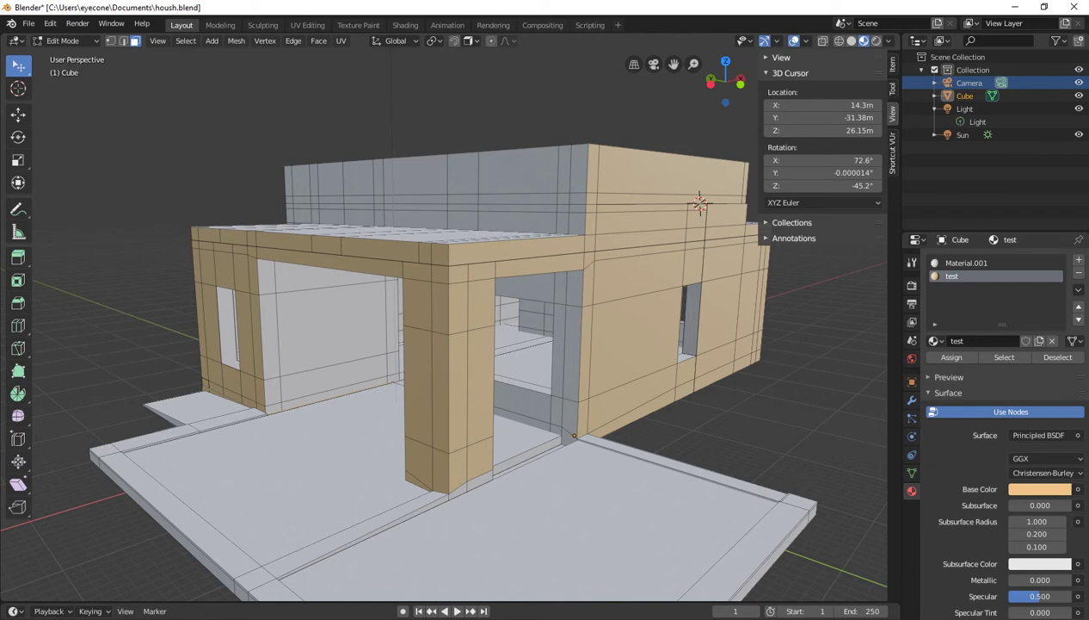
pyautogui.scroll(2, 444, 327)
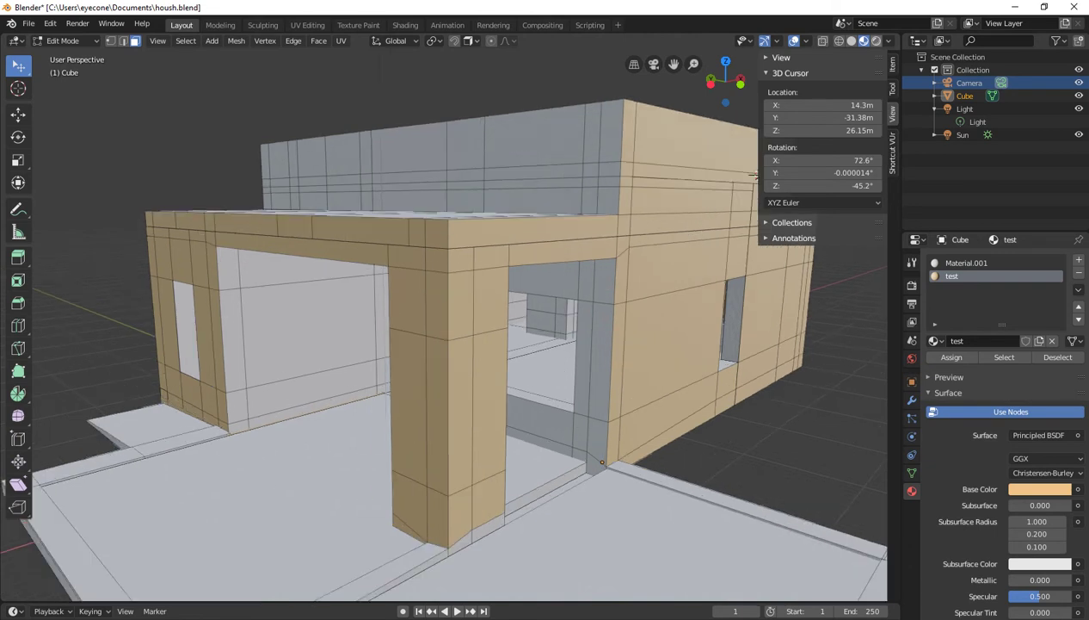
pyautogui.click(876, 40)
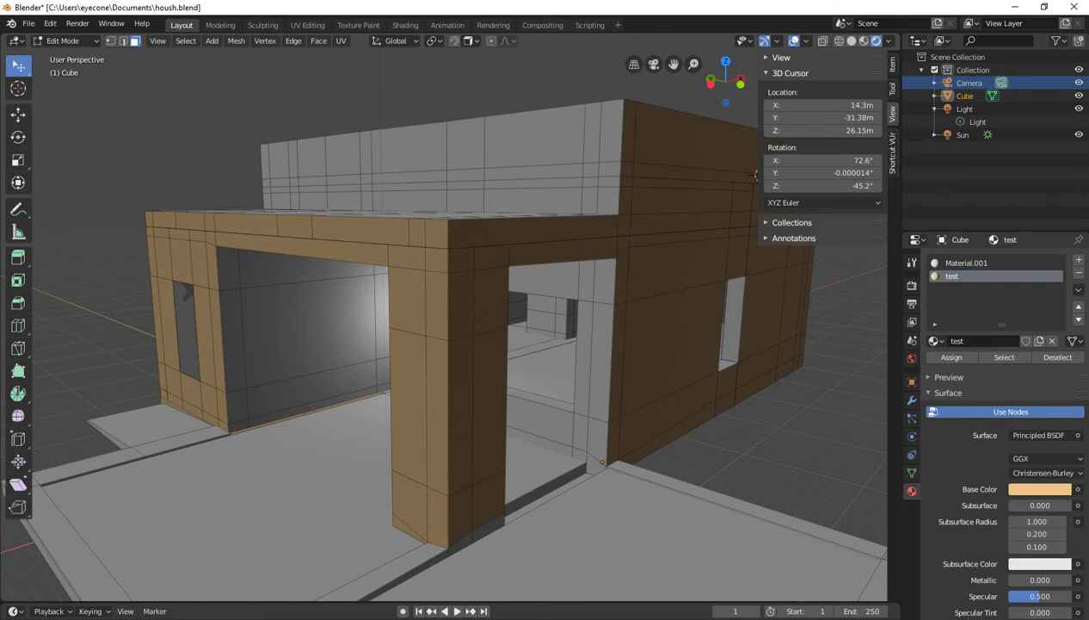
# Lighten the 'test' material's base colour to a paler pinker tan (H 0.067, S 0.263).
pyautogui.scroll(-5, 444, 344)
pyautogui.moveTo(444, 344); pyautogui.dragTo(568, 323, button='middle')
pyautogui.scroll(8, 444, 344)
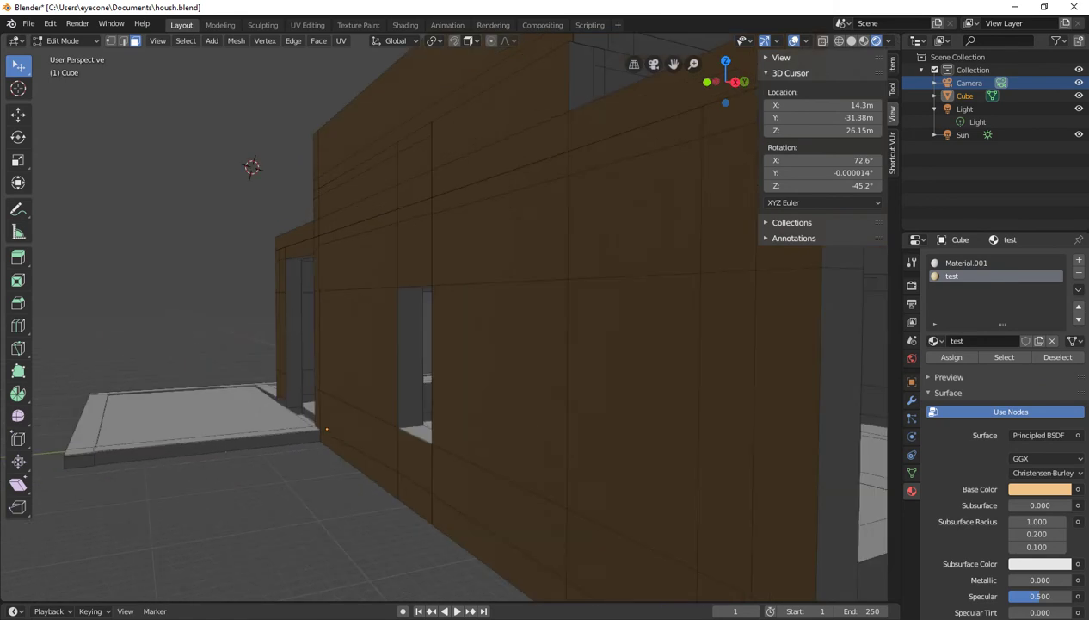
pyautogui.click(1039, 489)
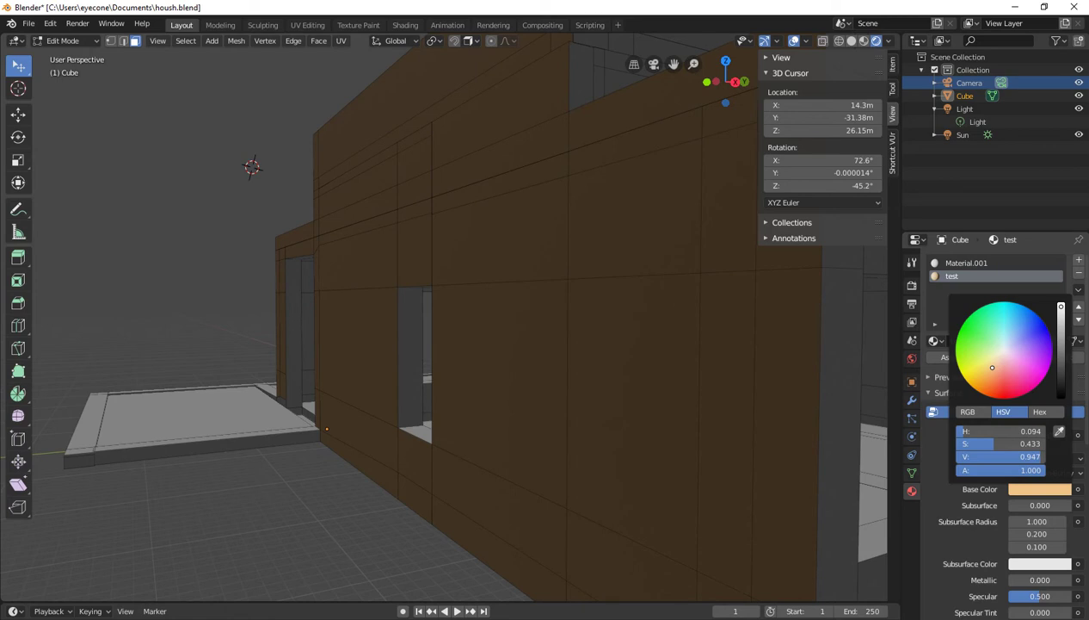
pyautogui.moveTo(993, 367); pyautogui.dragTo(999, 362)
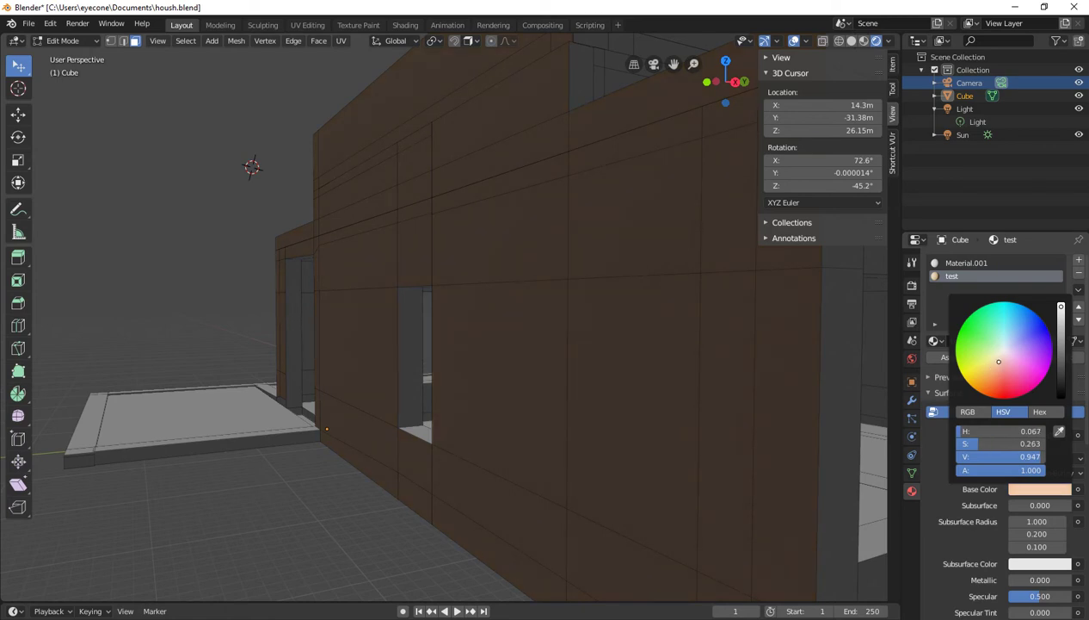
pyautogui.moveTo(430, 301); pyautogui.dragTo(482, 292, button='middle')
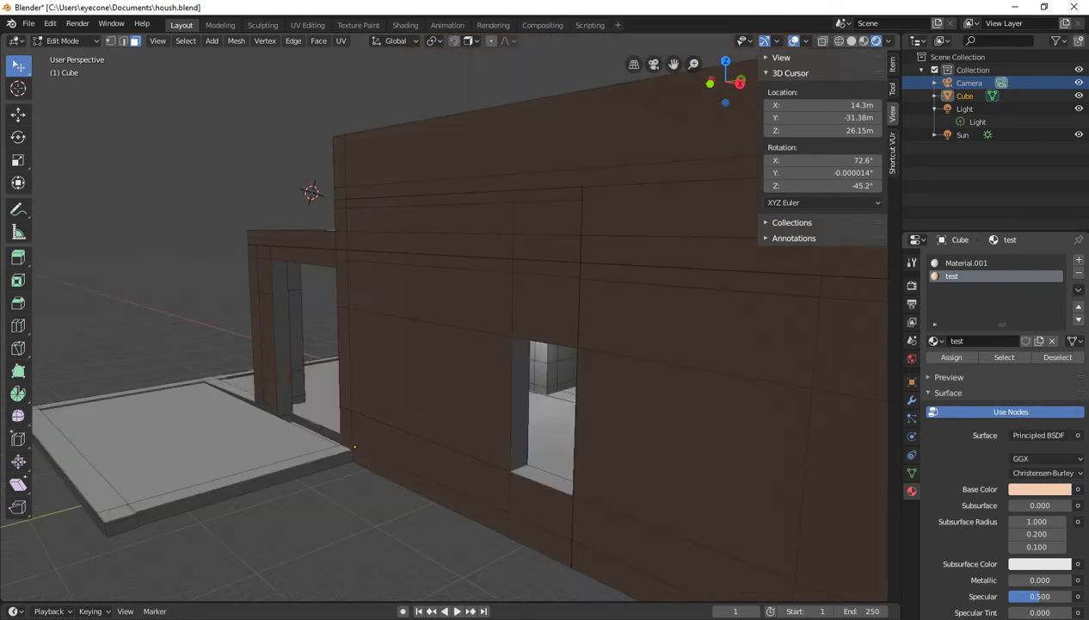
pyautogui.moveTo(438, 258)
pyautogui.mouseDown(button='middle')
pyautogui.moveTo(400, 307)
pyautogui.moveTo(457, 325)
pyautogui.moveTo(400, 323)
pyautogui.mouseUp(button='middle')
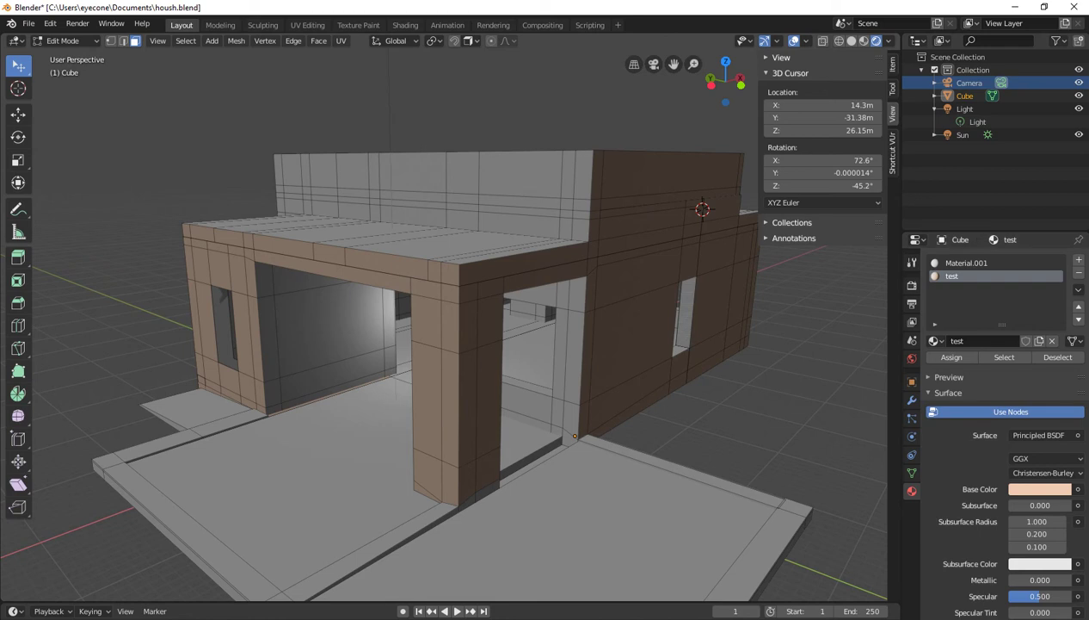
# Orbit to a lower view and zoom in toward the house interior.
pyautogui.scroll(1, 444, 327)
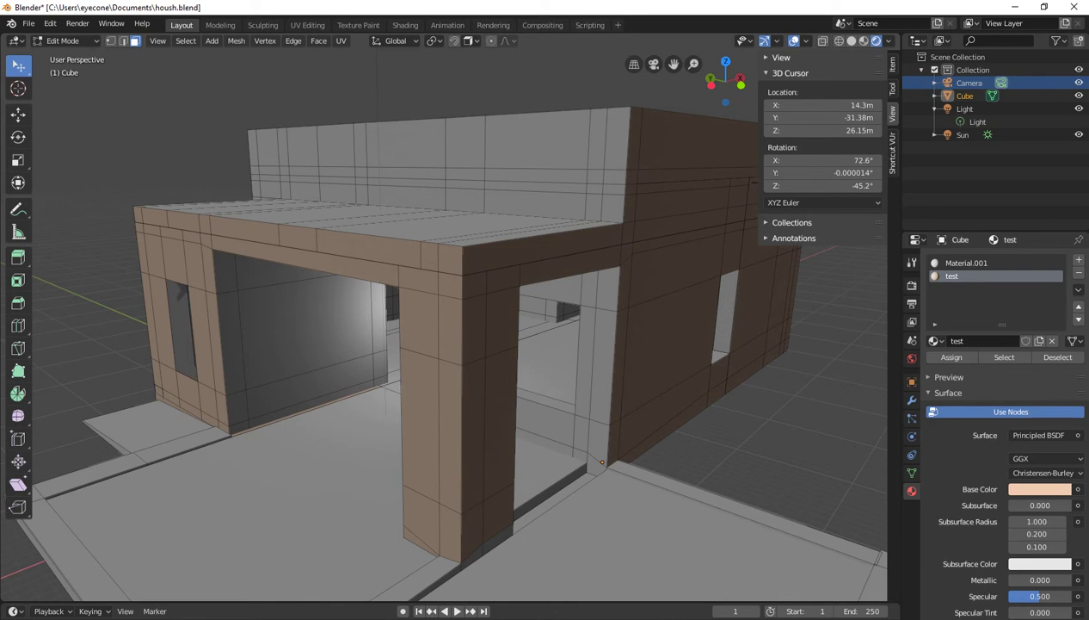
pyautogui.moveTo(517, 362)
pyautogui.mouseDown(button='middle')
pyautogui.moveTo(517, 323)
pyautogui.moveTo(499, 310)
pyautogui.mouseUp(button='middle')
pyautogui.scroll(2, 461, 318)
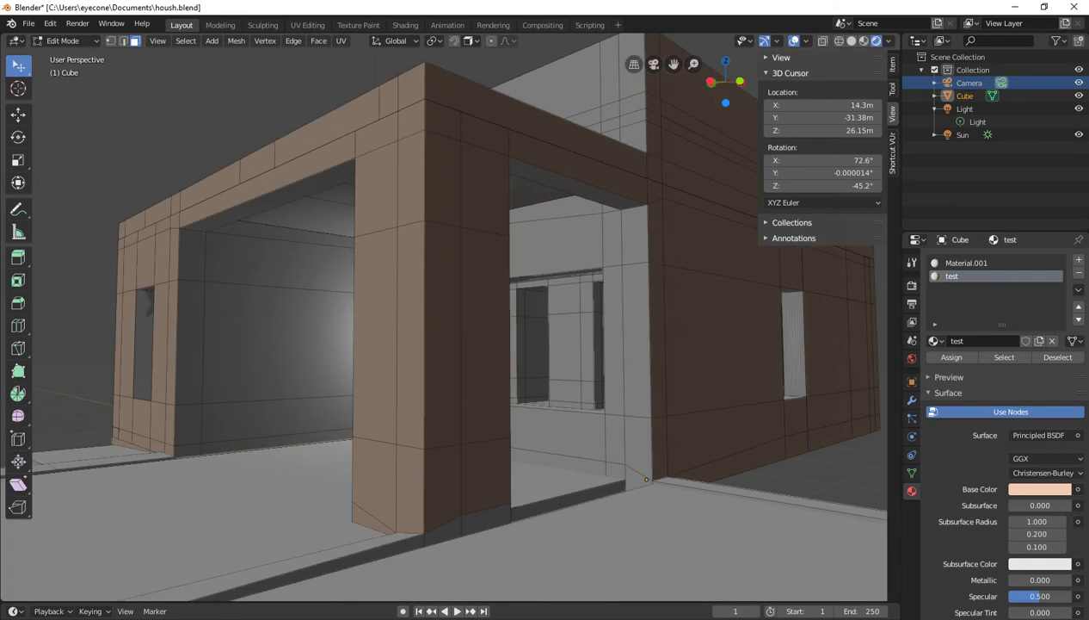
pyautogui.scroll(2, 456, 318)
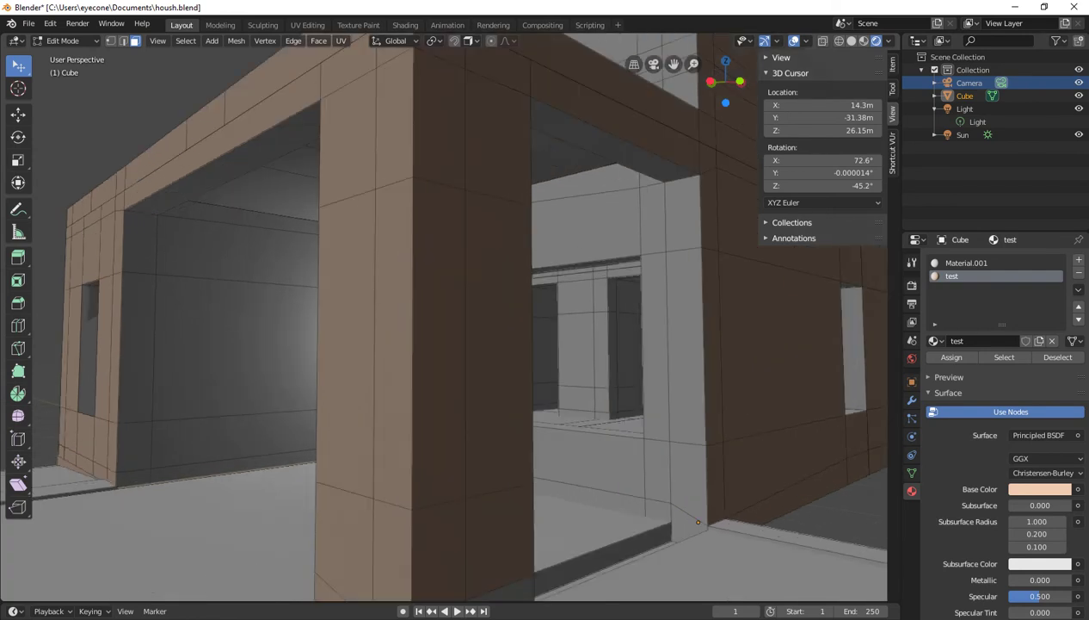
pyautogui.scroll(2, 443, 319)
pyautogui.scroll(2, 443, 319)
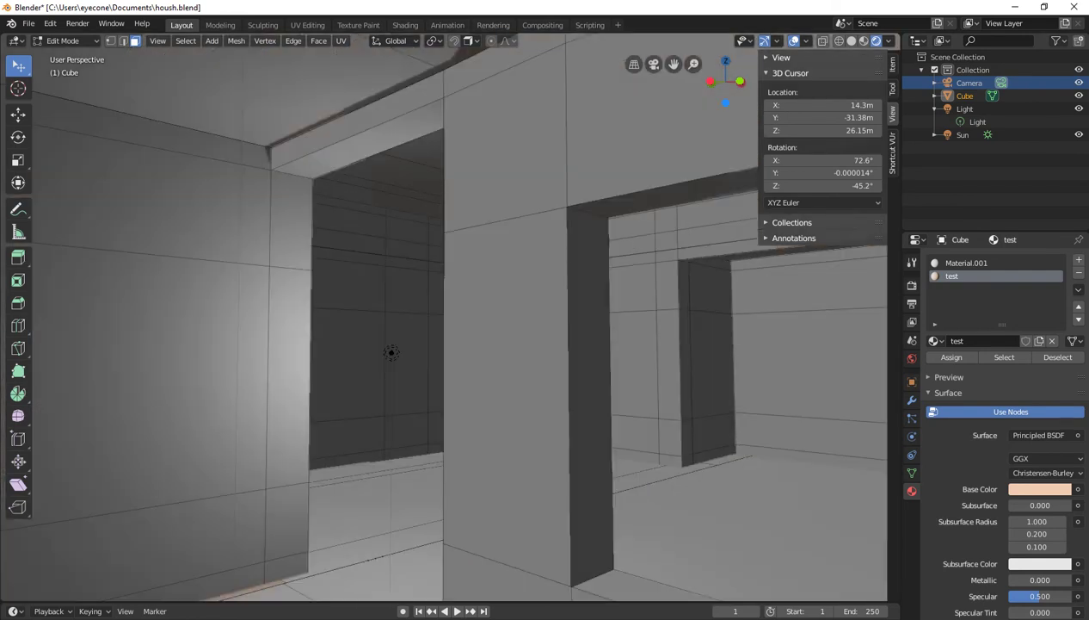
pyautogui.scroll(2, 443, 318)
pyautogui.scroll(1, 443, 319)
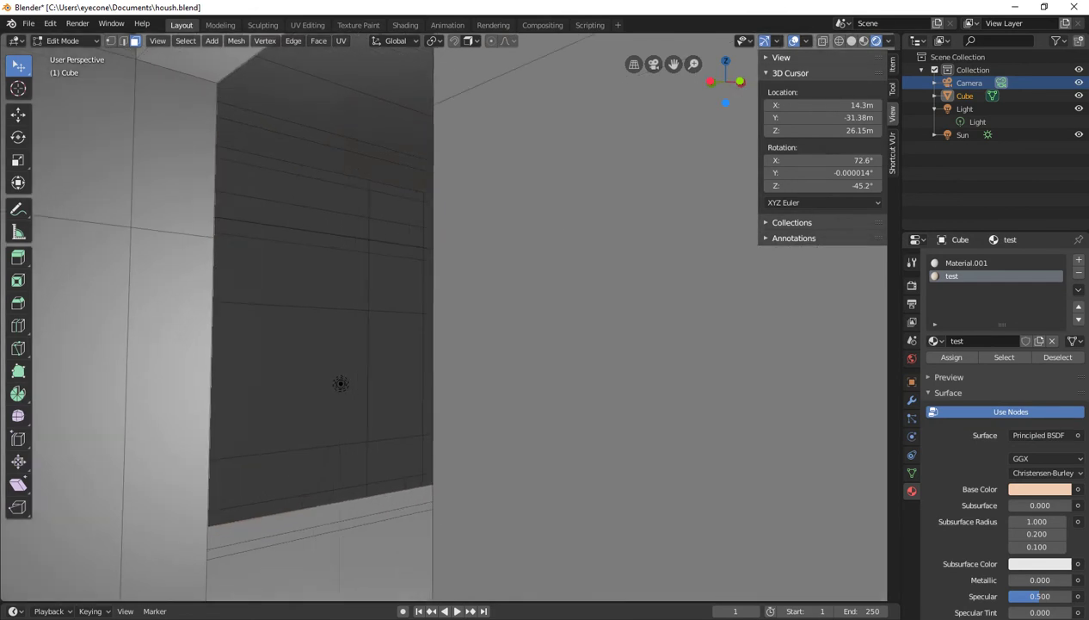
# Orbit around the dark interior walls, pillar and floor, then zoom back out.
pyautogui.moveTo(444, 318); pyautogui.dragTo(404, 258, button='middle')
pyautogui.moveTo(443, 318)
pyautogui.mouseDown(button='middle')
pyautogui.moveTo(388, 327)
pyautogui.moveTo(422, 314)
pyautogui.moveTo(392, 308)
pyautogui.mouseUp(button='middle')
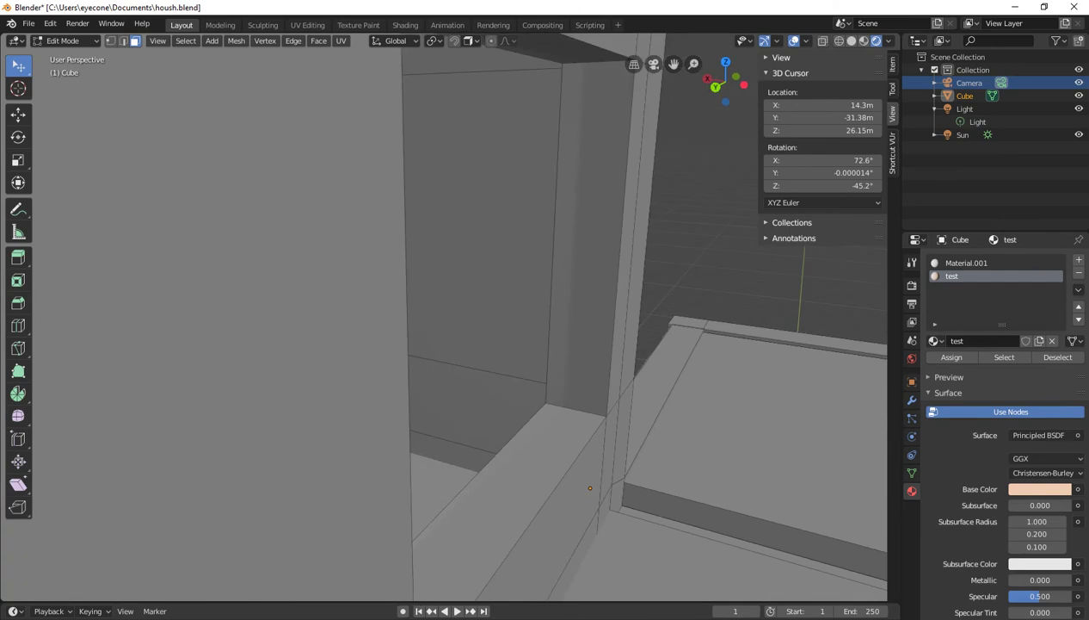
pyautogui.moveTo(444, 319)
pyautogui.mouseDown(button='middle')
pyautogui.moveTo(391, 317)
pyautogui.moveTo(465, 317)
pyautogui.mouseUp(button='middle')
pyautogui.scroll(-2, 443, 319)
pyautogui.scroll(-2, 444, 319)
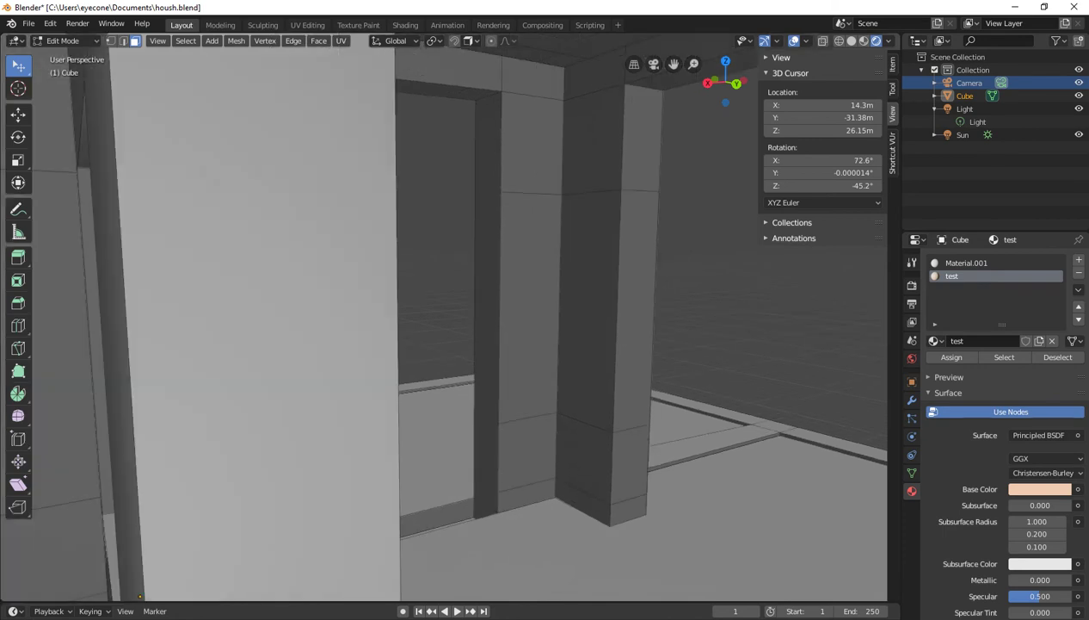
pyautogui.scroll(-2, 444, 318)
pyautogui.scroll(-2, 443, 318)
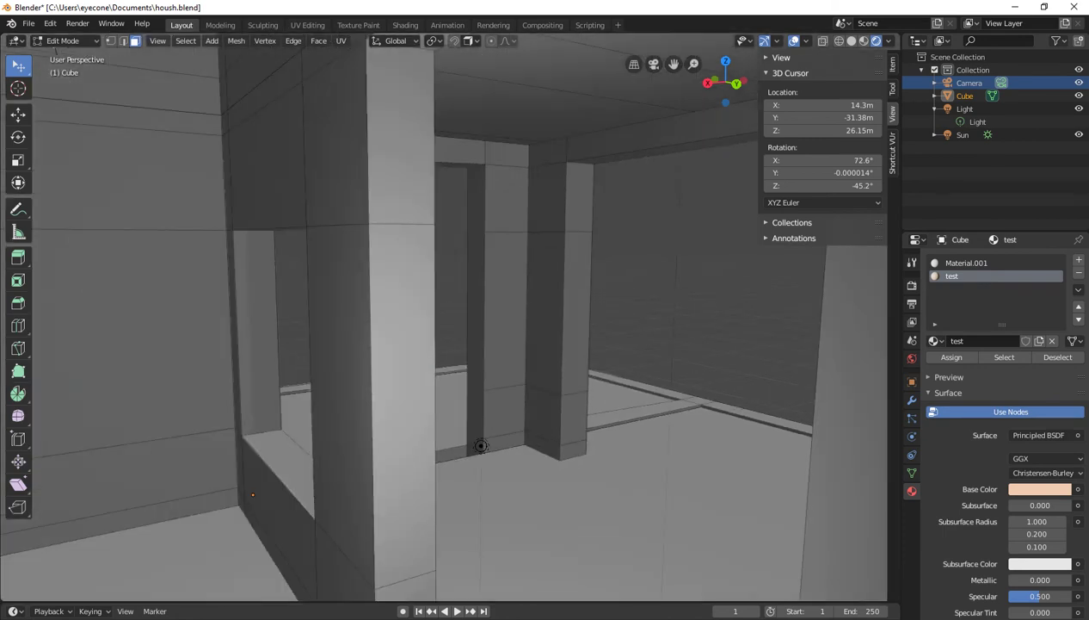
pyautogui.scroll(-3, 444, 319)
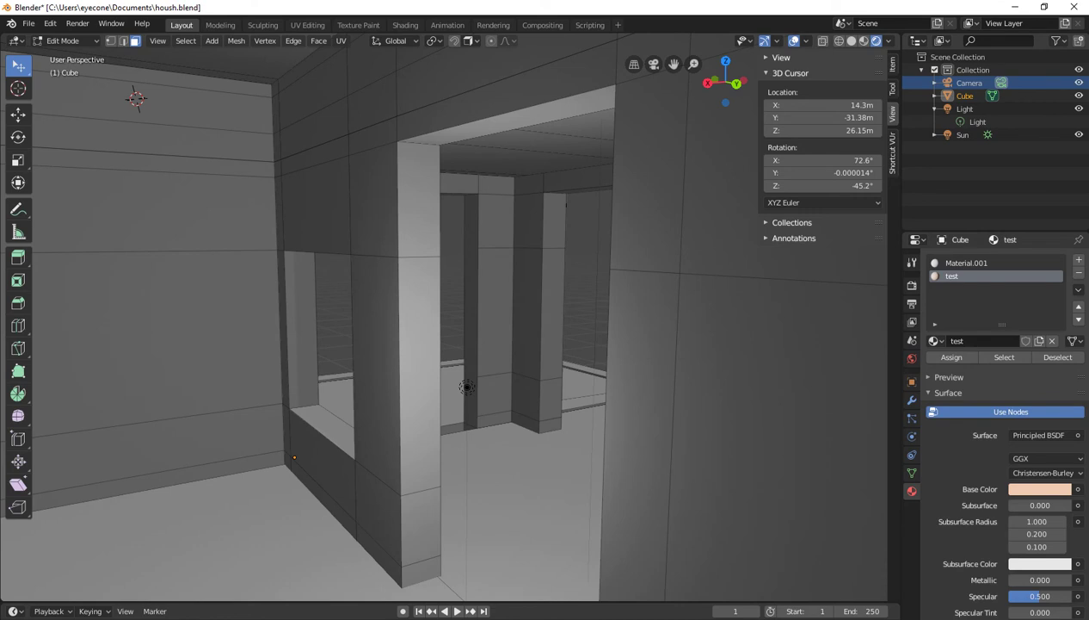
# Switch the viewport to Solid shading and show the Shortcut VUr side-panel tab.
pyautogui.press('z')
pyautogui.press('8')
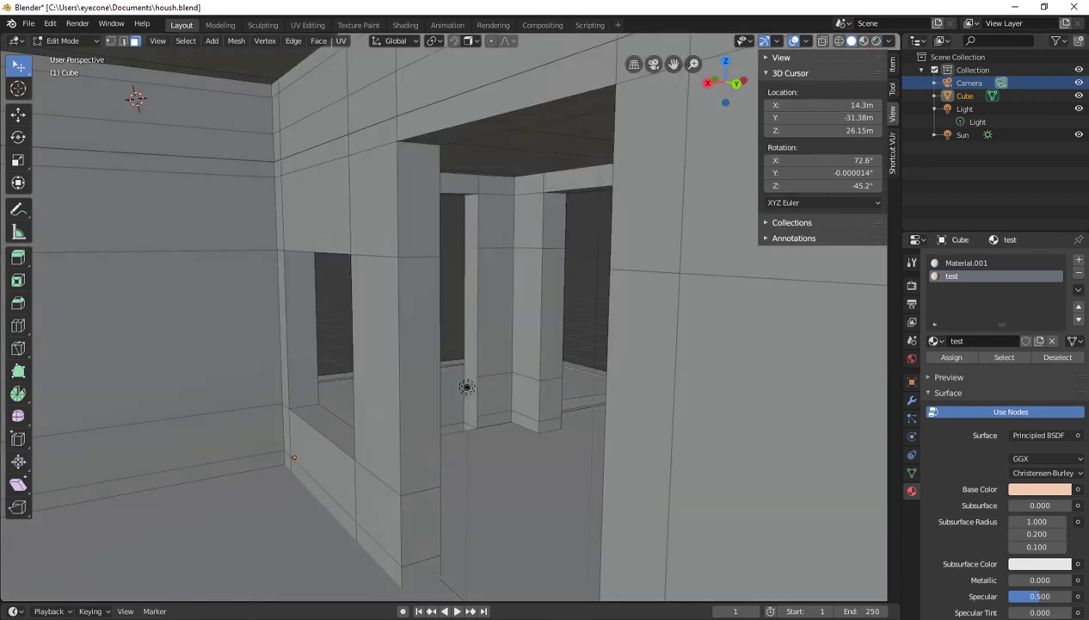
pyautogui.click(893, 152)
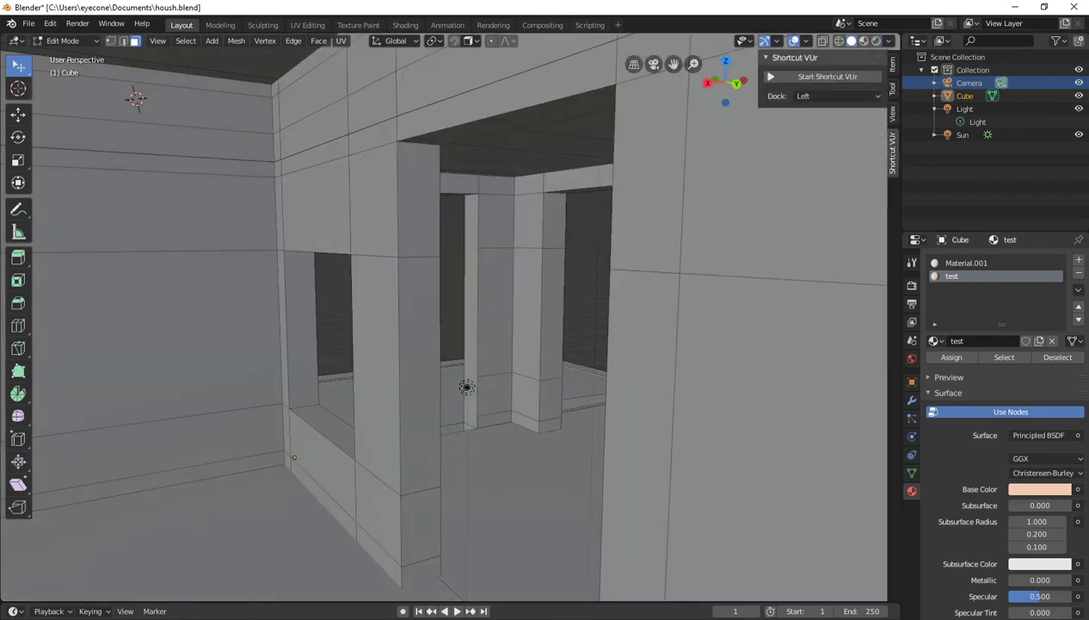
# Cycle through the Tool, Item and View side-panel tabs, ending on Shortcut VUr.
pyautogui.click(892, 64)
pyautogui.click(892, 88)
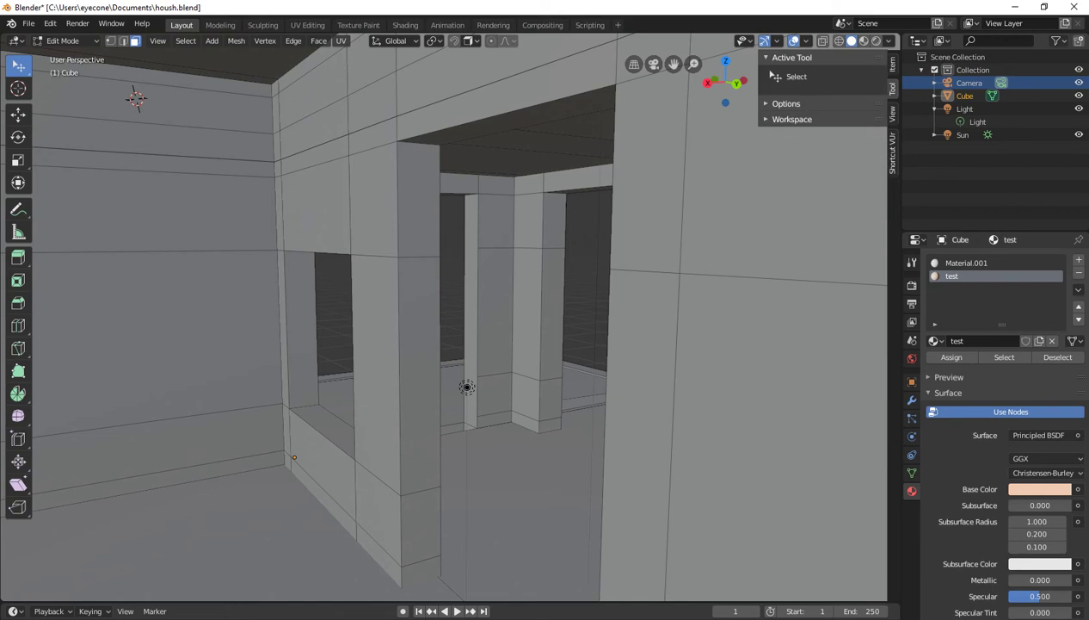
pyautogui.click(892, 64)
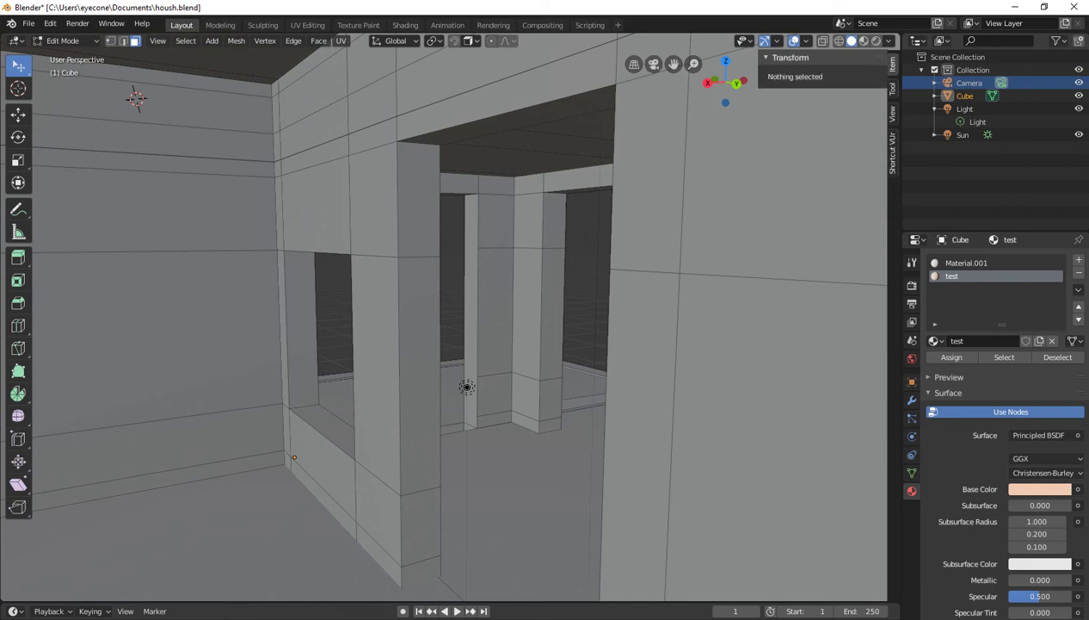
pyautogui.click(892, 88)
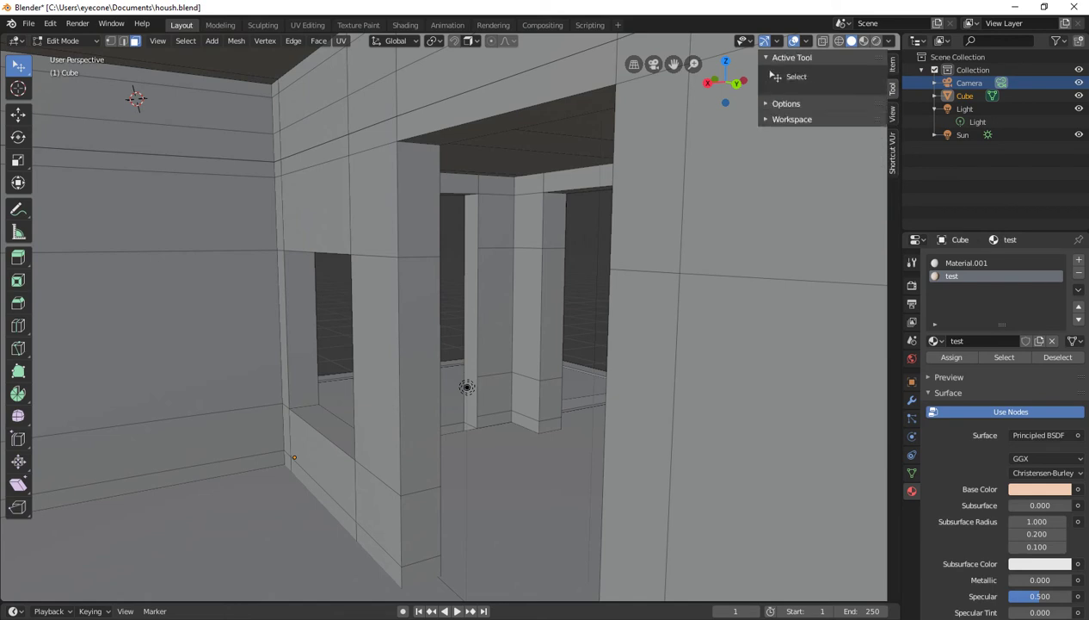
pyautogui.click(892, 112)
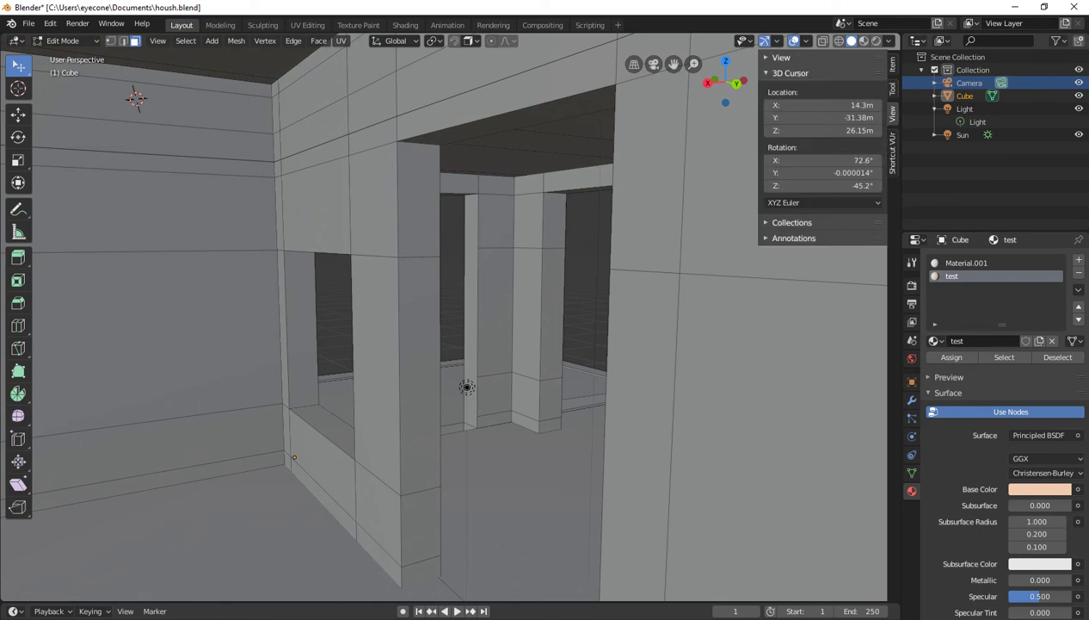
pyautogui.click(892, 153)
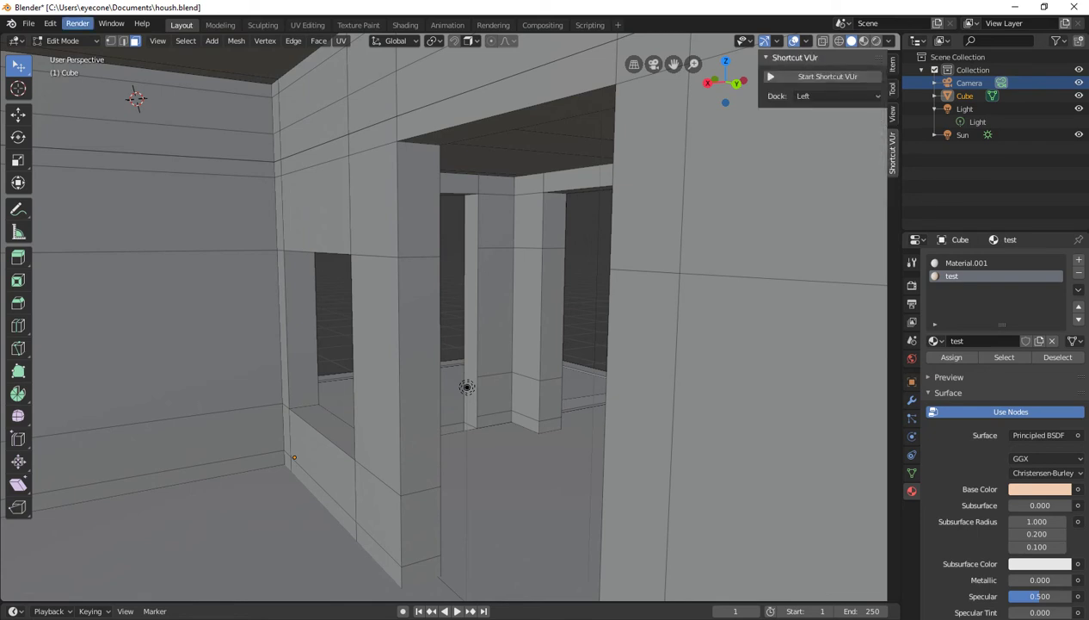
pyautogui.click(50, 23)
# Open Preferences full-screen and launch the Install Add-on from File browser.
pyautogui.click(80, 195)
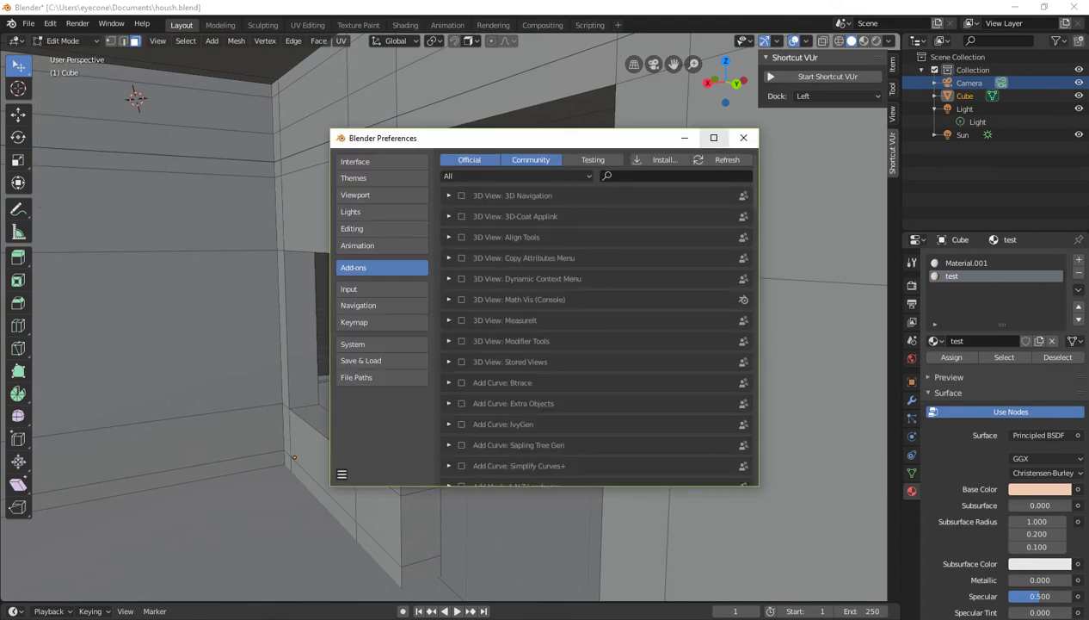
pyautogui.click(713, 138)
pyautogui.click(799, 25)
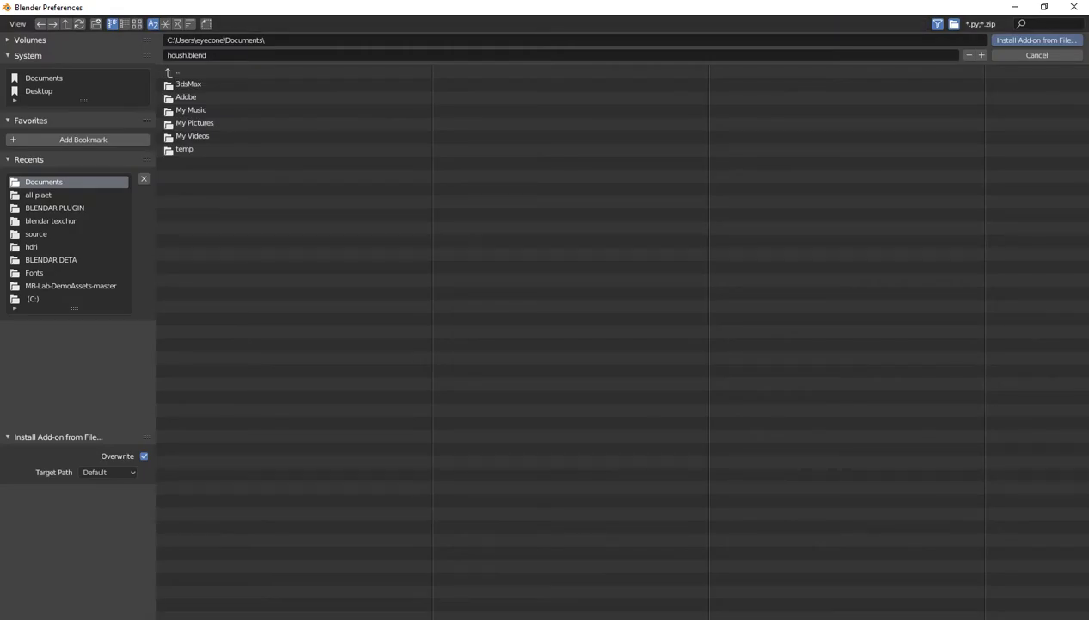
# Browse to E:\BLENDAR DETA\BLENDAR PLUGIN and select archipack-master.zip.
pyautogui.click(27, 55)
pyautogui.click(30, 39)
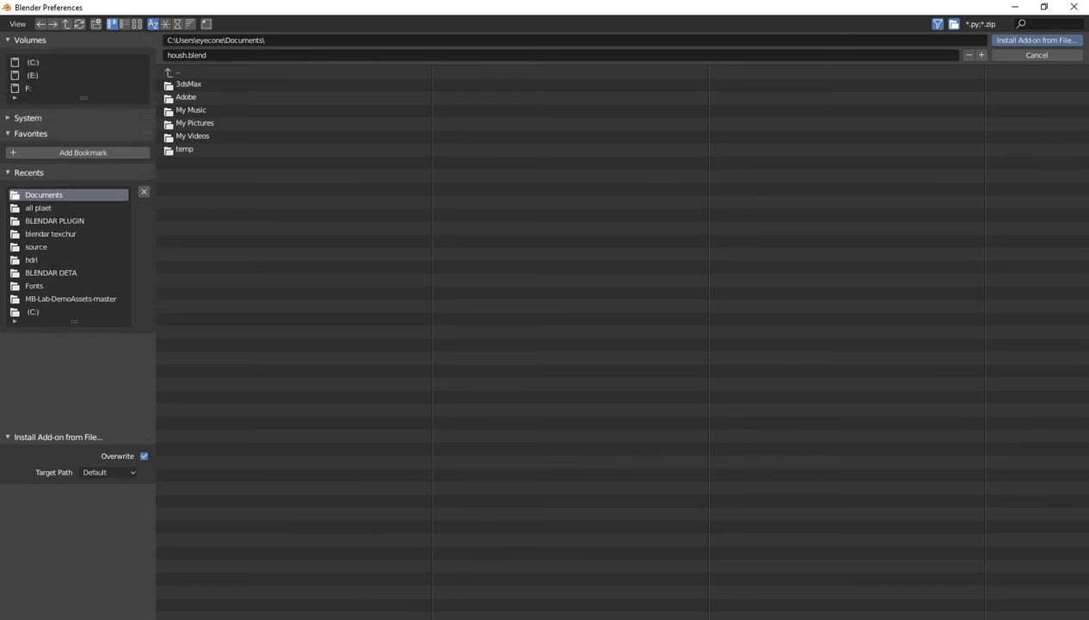
pyautogui.click(33, 75)
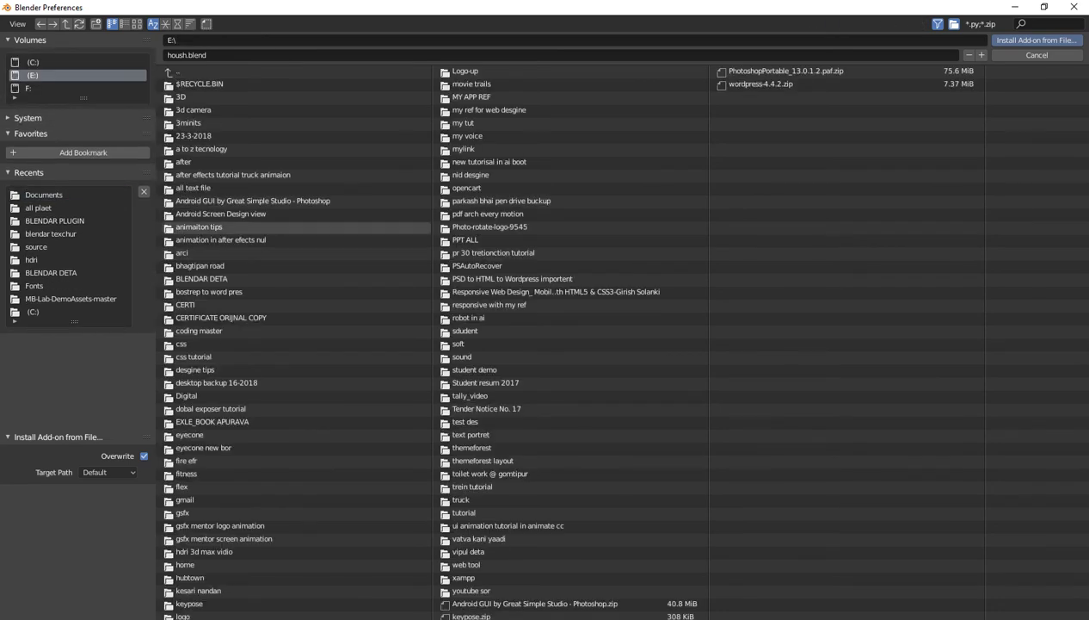
pyautogui.click(202, 278)
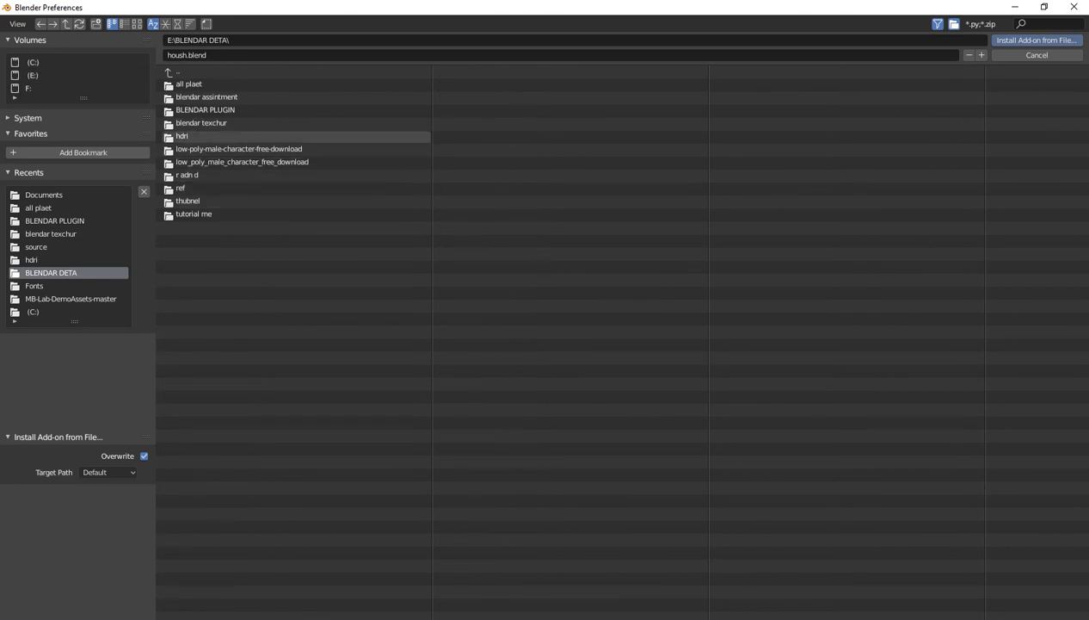
pyautogui.click(205, 109)
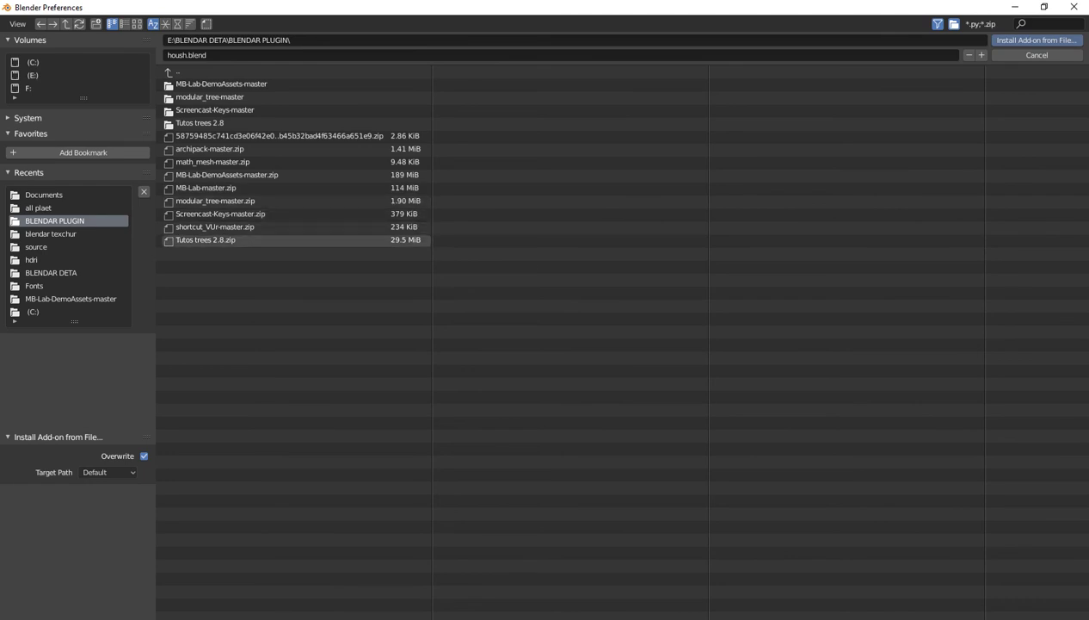
pyautogui.click(211, 149)
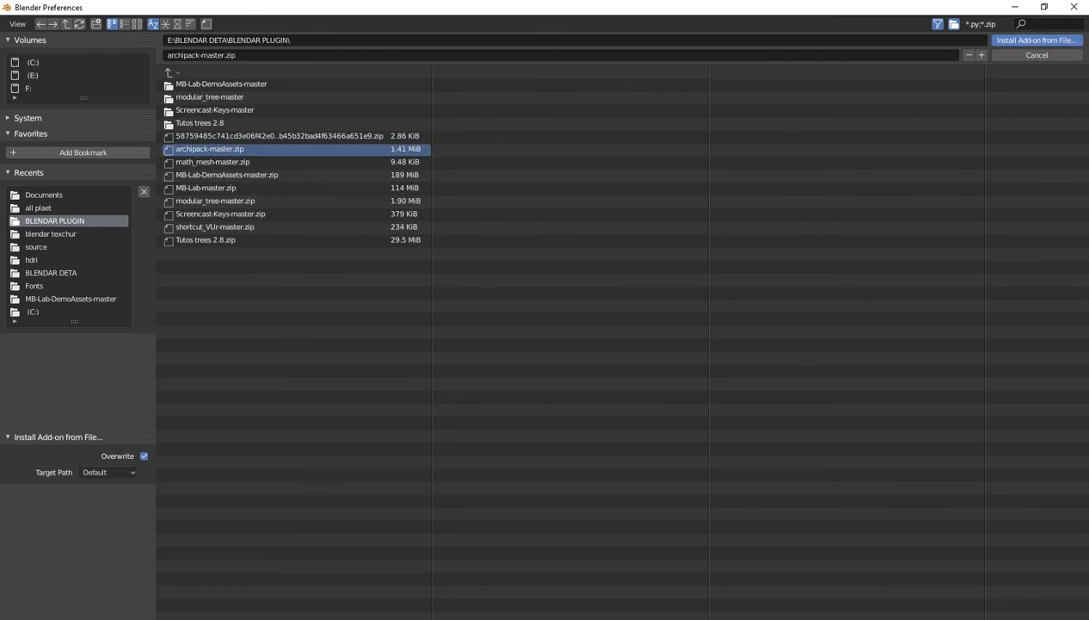
# Install archipack-master.zip, expand Add Mesh: Archipack, and toggle it off and on to enable it.
pyautogui.click(1037, 40)
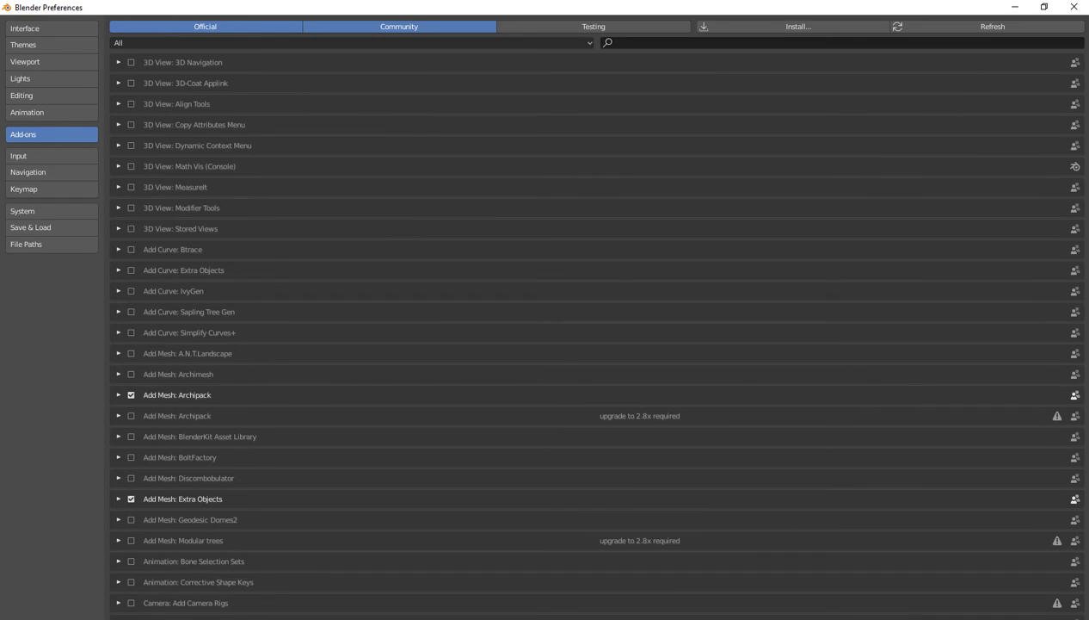
pyautogui.scroll(-2, 597, 318)
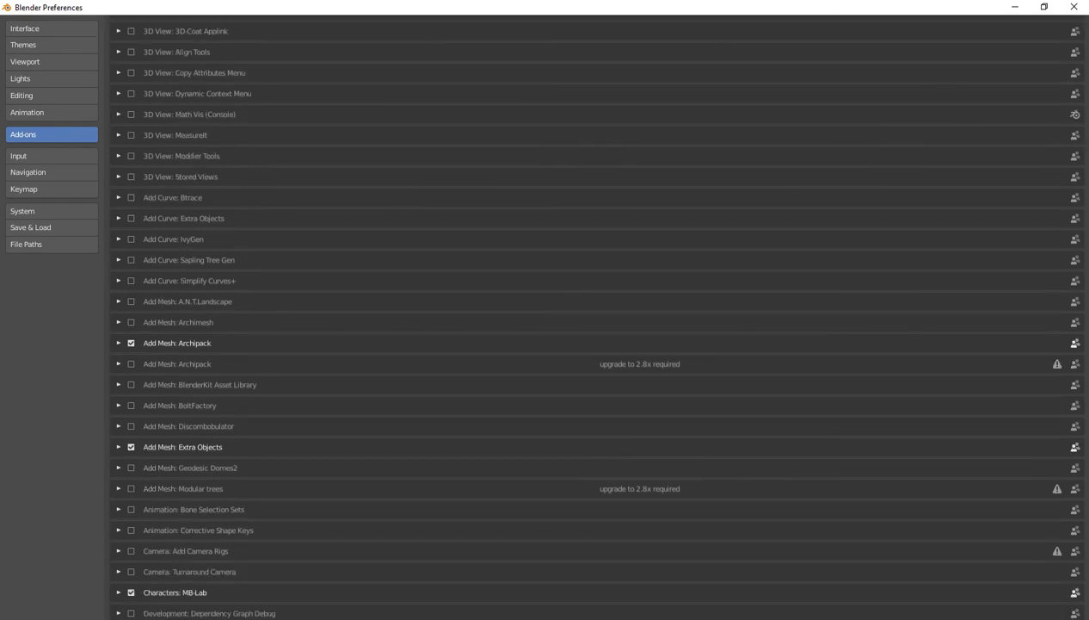
pyautogui.click(119, 343)
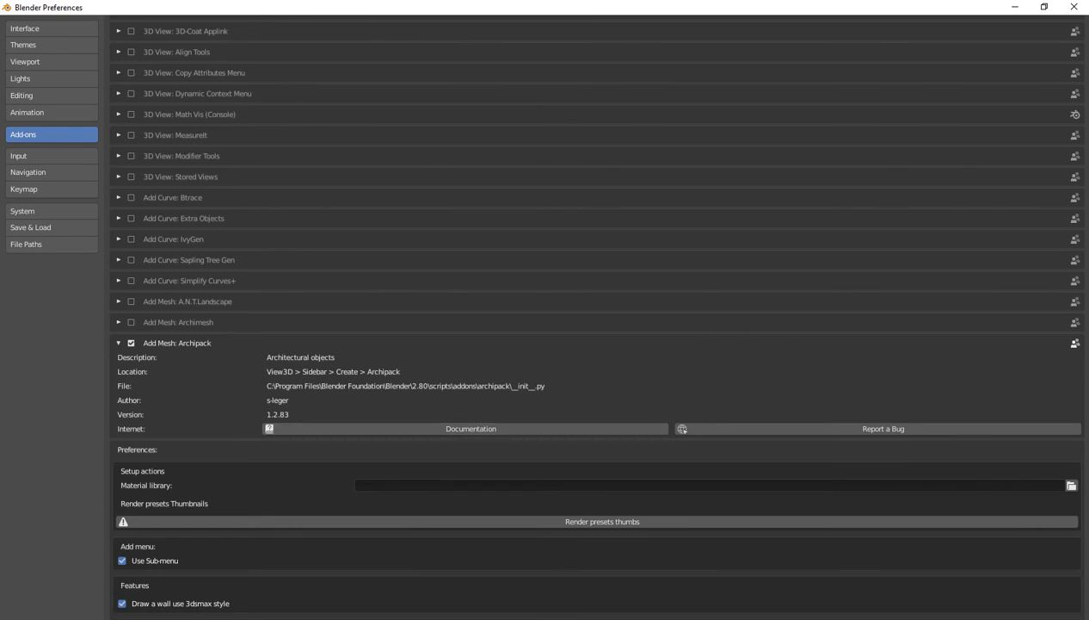
pyautogui.click(131, 343)
pyautogui.click(131, 342)
pyautogui.scroll(-1, 591, 314)
pyautogui.scroll(-1, 591, 314)
pyautogui.scroll(-1, 591, 314)
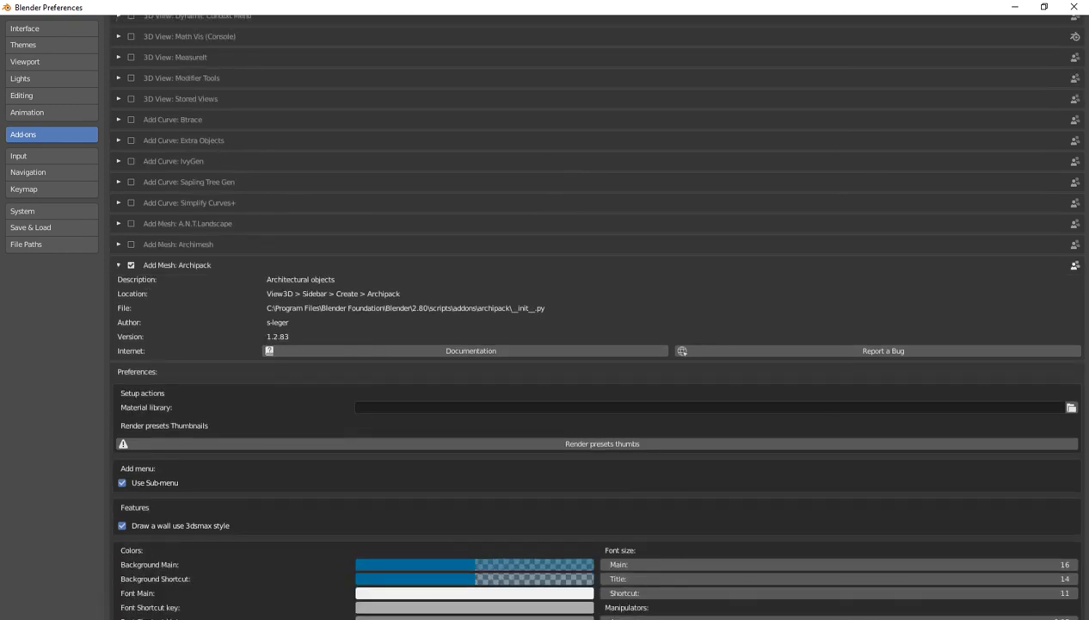
pyautogui.scroll(-1, 591, 314)
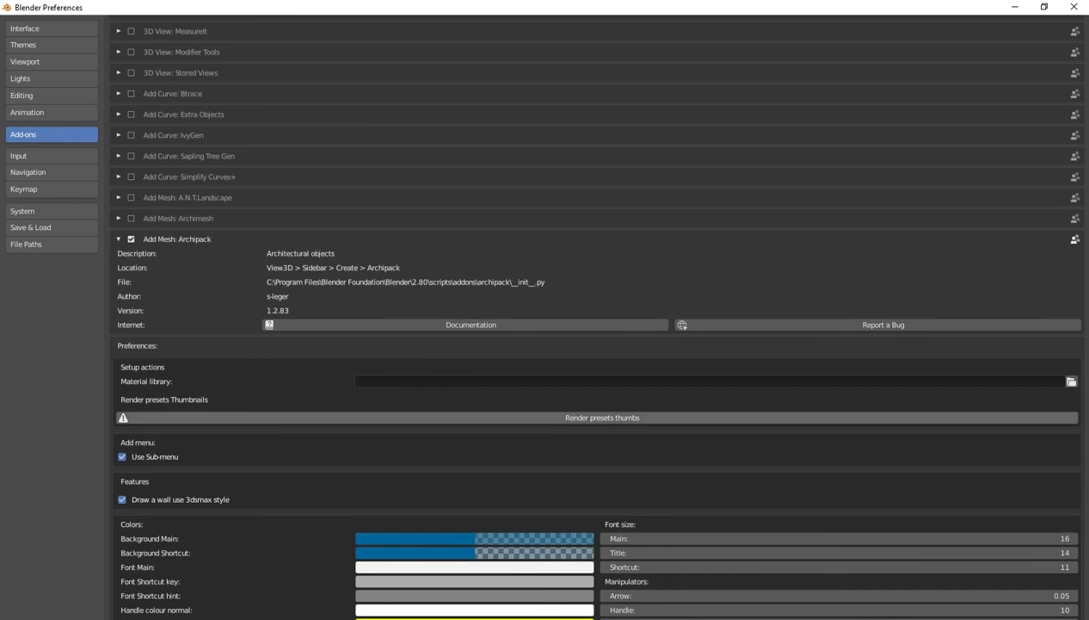
# Render Archipack's preset thumbnails from the add-on preferences.
pyautogui.click(568, 418)
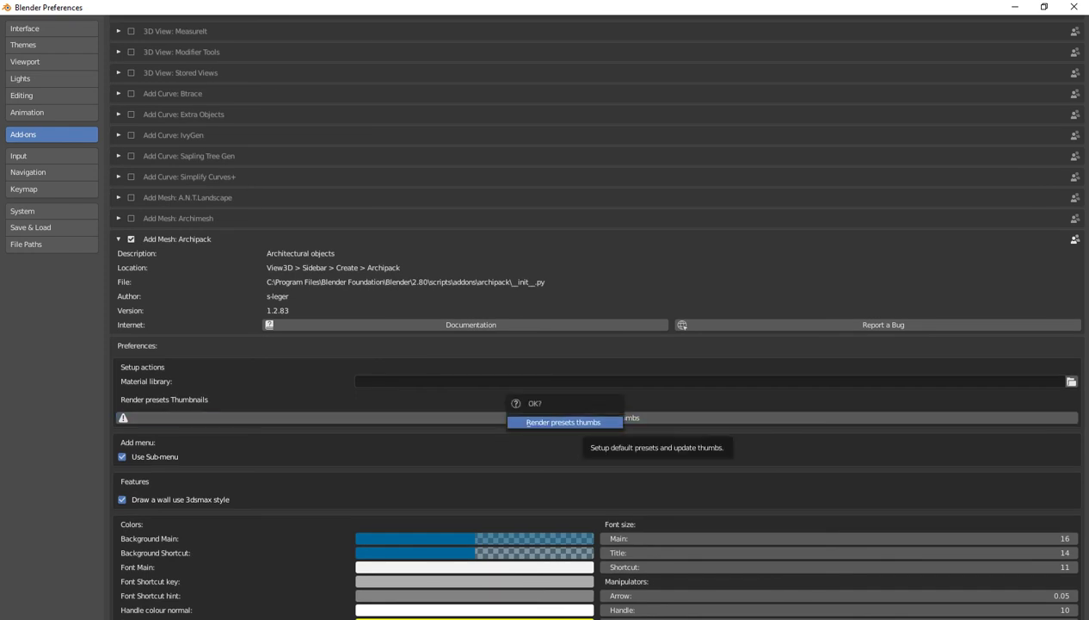